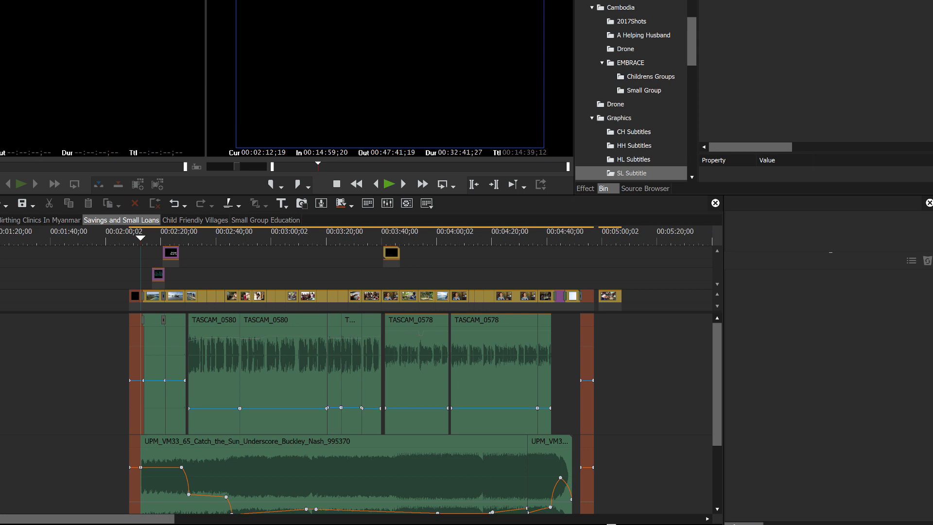
- Play the sequence from 00:02:15 to preview the ADRA MOMENTS title over the island shot
left_click(144, 240)
left_click_drag(146, 244, 152, 250)
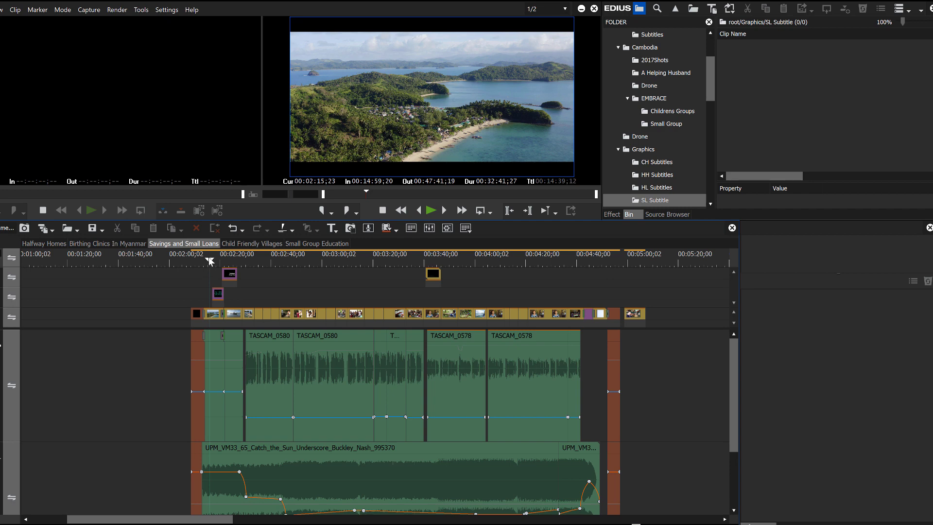
key("space")
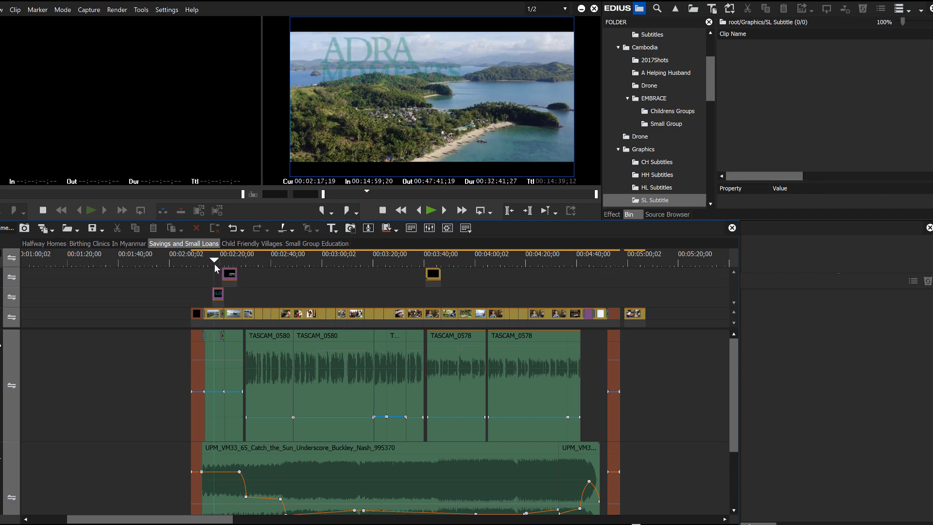
- Scrub past the Savings and Small Loans title to the net-mending boat shot at 00:02:31;09
left_click_drag(215, 264, 230, 279)
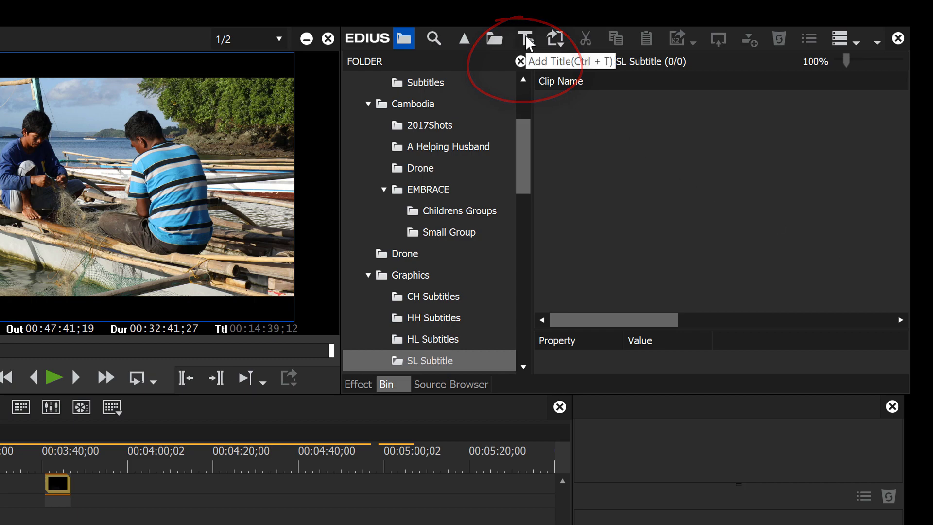
left_click(529, 43)
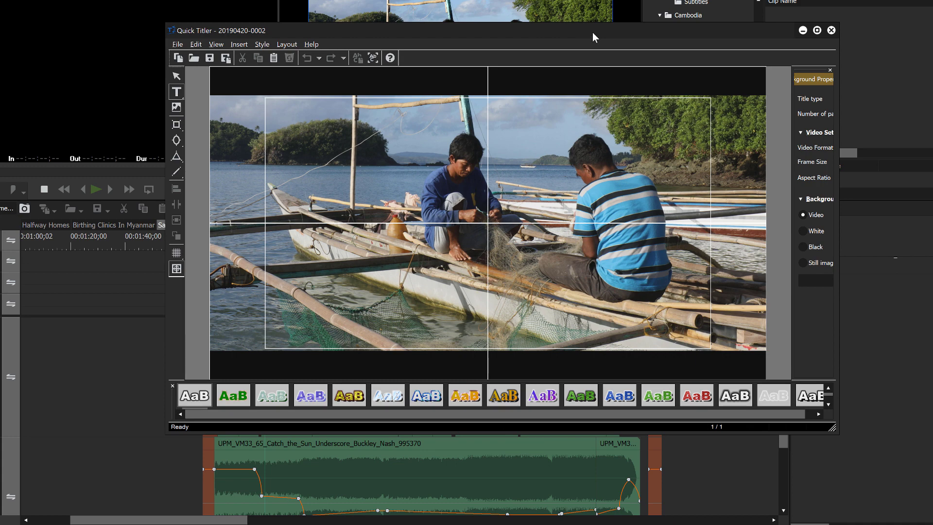
left_click_drag(594, 32, 898, 55)
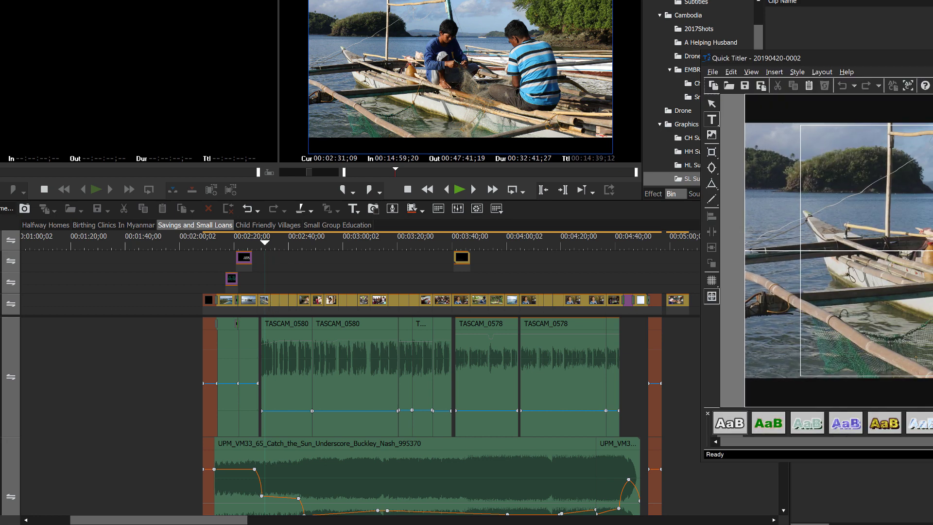
- Move the playhead ahead to the man beside the bamboo wall
left_click_drag(262, 243, 305, 244)
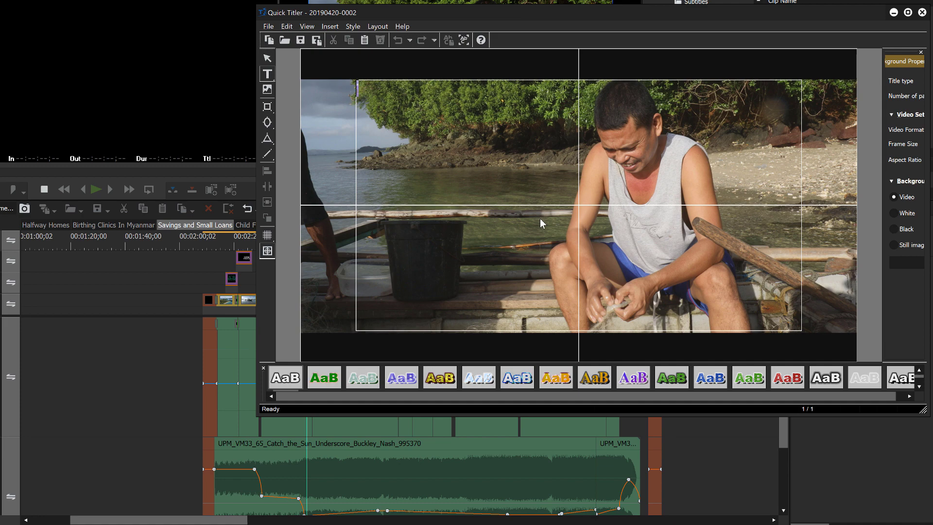
- Reposition the Quick Titler and widen Background Properties to show Still, HD 1920 x 1080, 16:9, video
left_click_drag(644, 13, 631, 52)
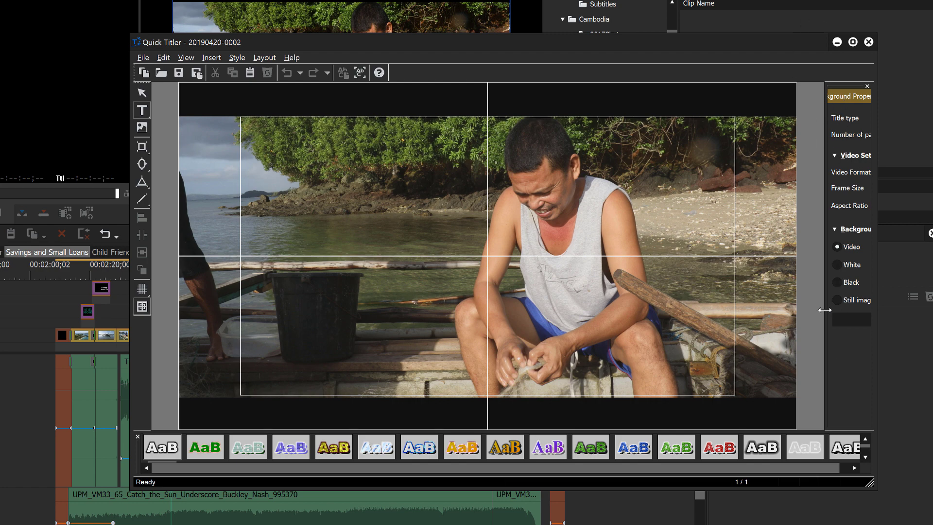
left_click_drag(826, 310, 714, 306)
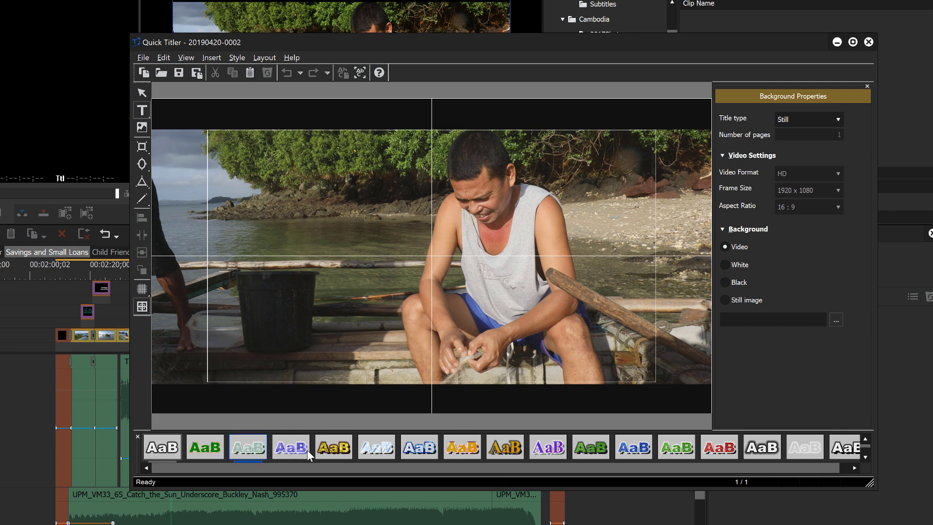
- Enlarge the style gallery and apply Style-01 in place of Text_01
mouse_move(442, 431)
left_mouse_down()
mouse_move(442, 454)
mouse_move(449, 423)
left_mouse_up()
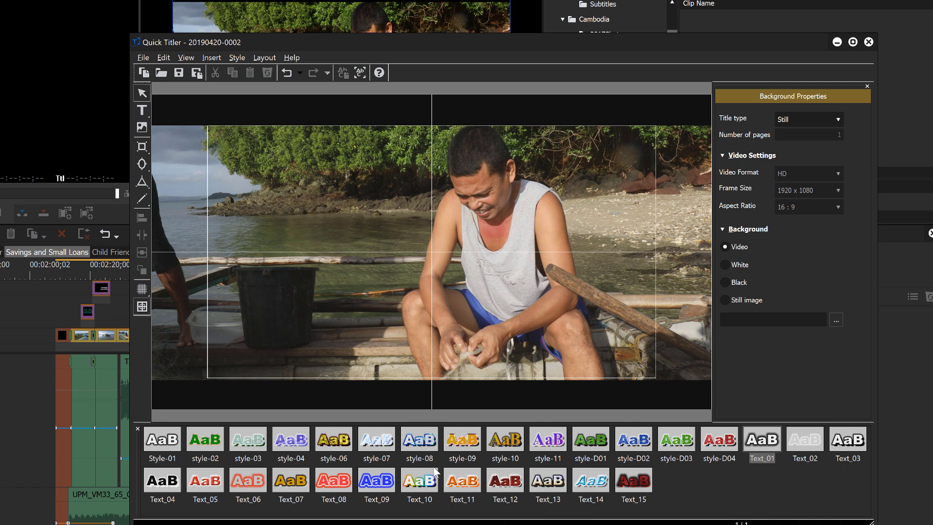
left_click(165, 441)
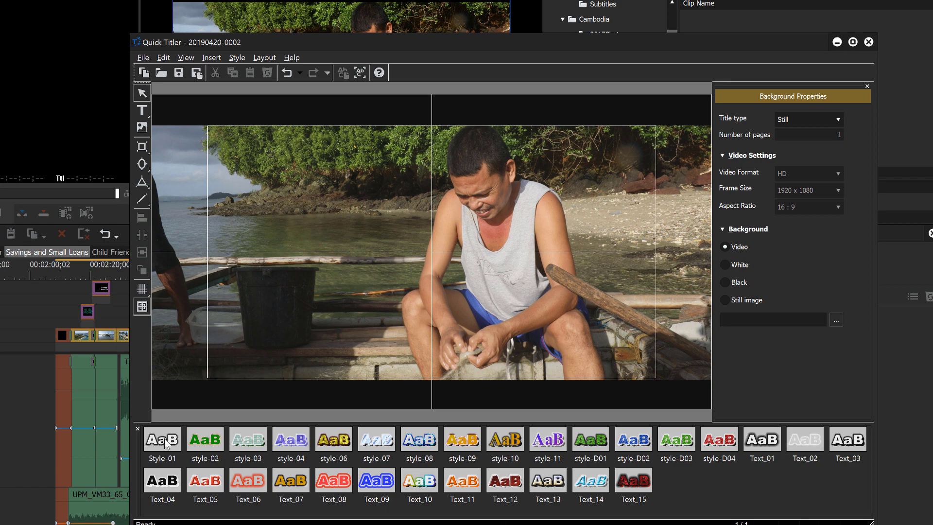
left_click(164, 439)
- Add horizontal text 'This is a test' near the top of the frame in Arial Black 72
left_click(141, 112)
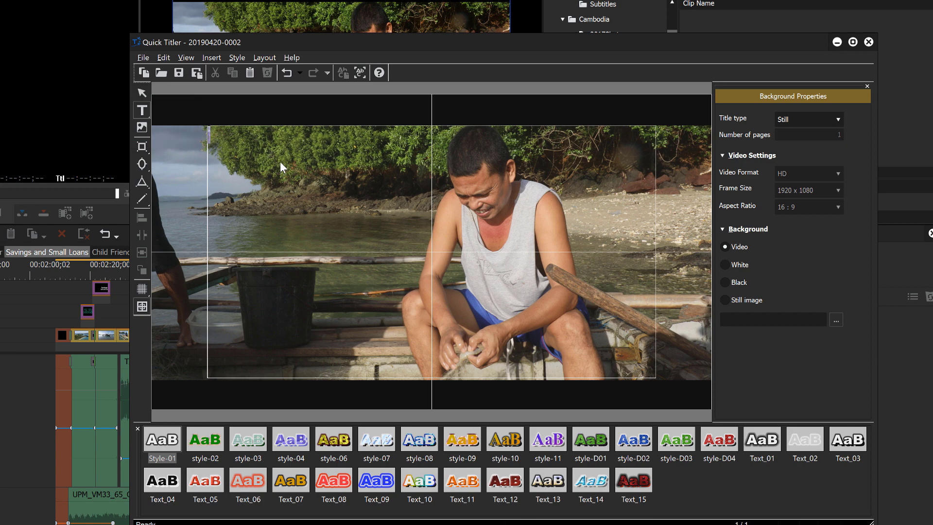
type("This is a test")
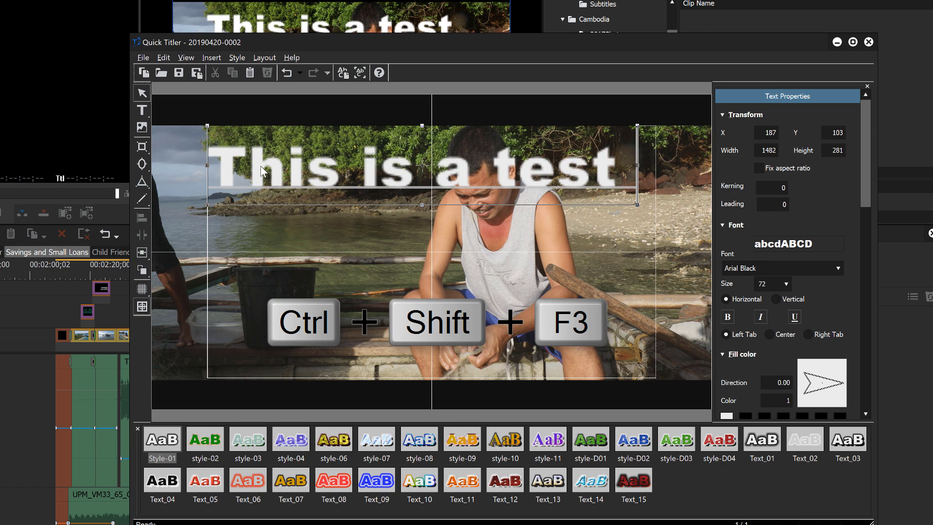
- Turn on Quick Titler preview mode (Ctrl+Shift+F3) so 'This is a test' renders crisply
left_click(185, 57)
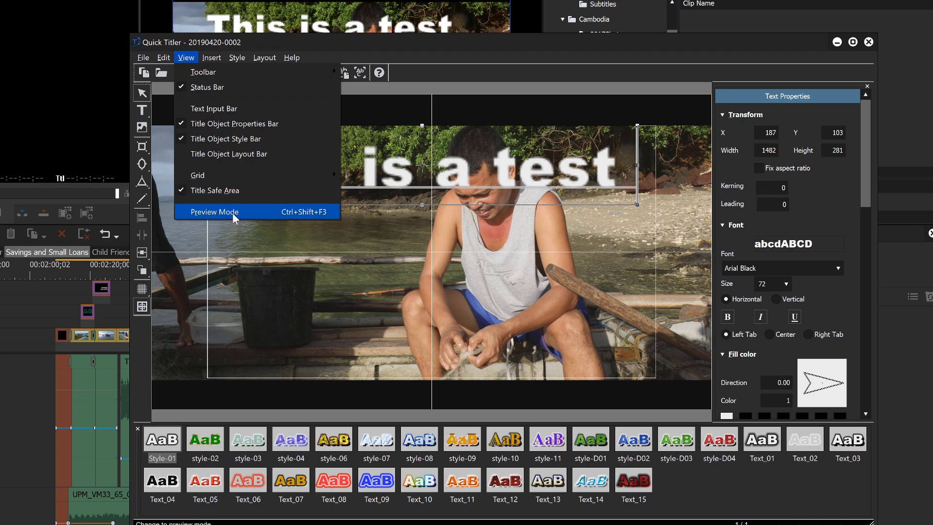
left_click(428, 54)
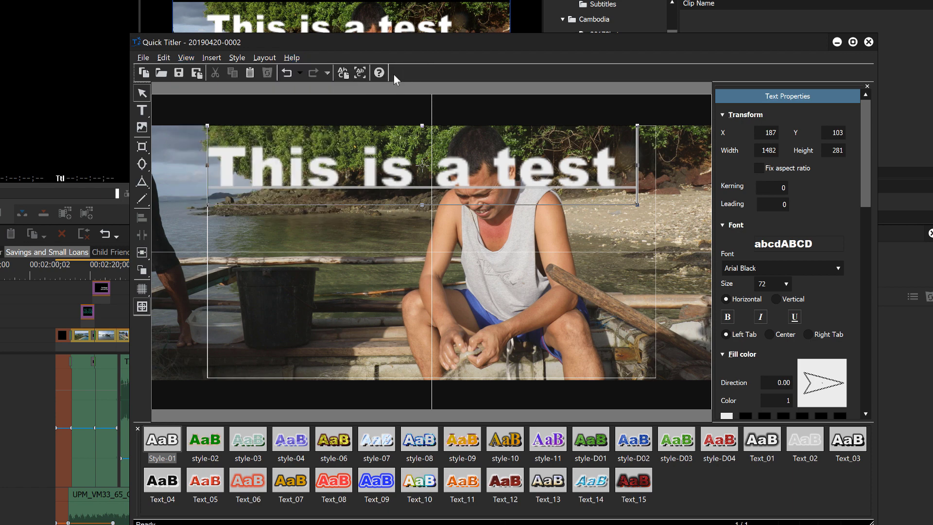
left_click(360, 77)
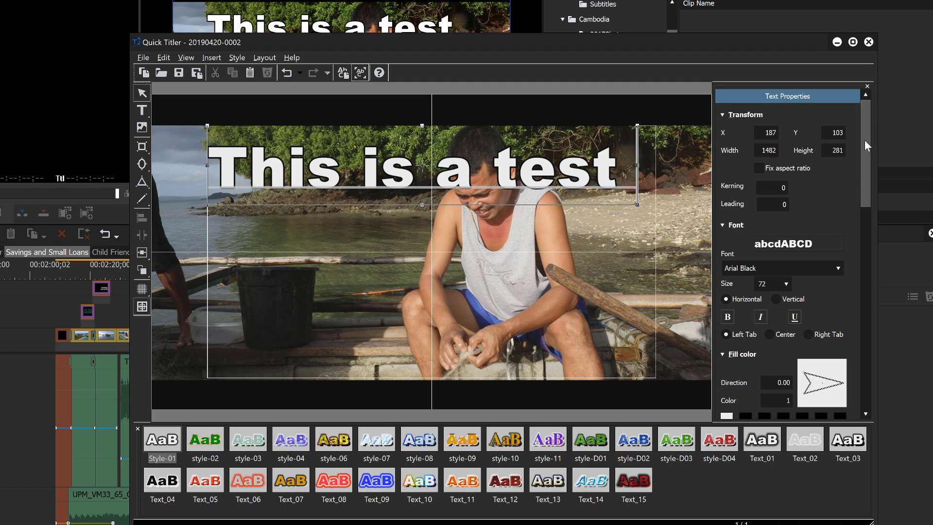
- Turn off the title's Edge and enable a Shadow offset 10 by 10
left_click_drag(864, 140, 856, 226)
left_click(732, 236)
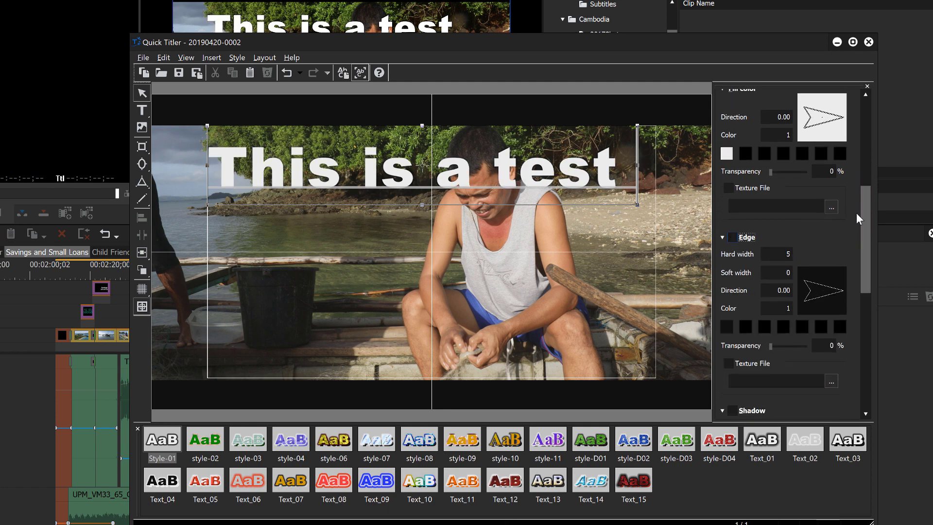
left_click_drag(862, 214, 859, 281)
left_click(732, 237)
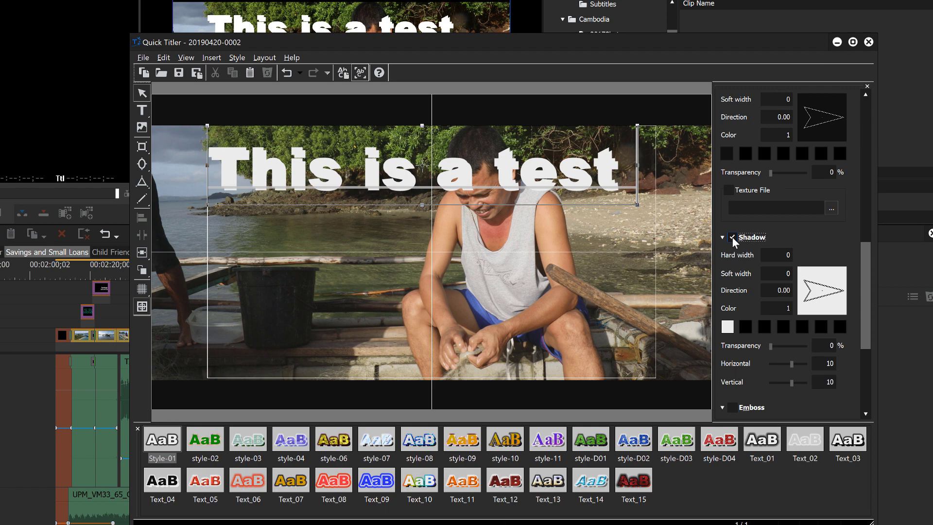
- Set the title's shadow colour to near-black, RGB 12, 12, 12
left_click(727, 327)
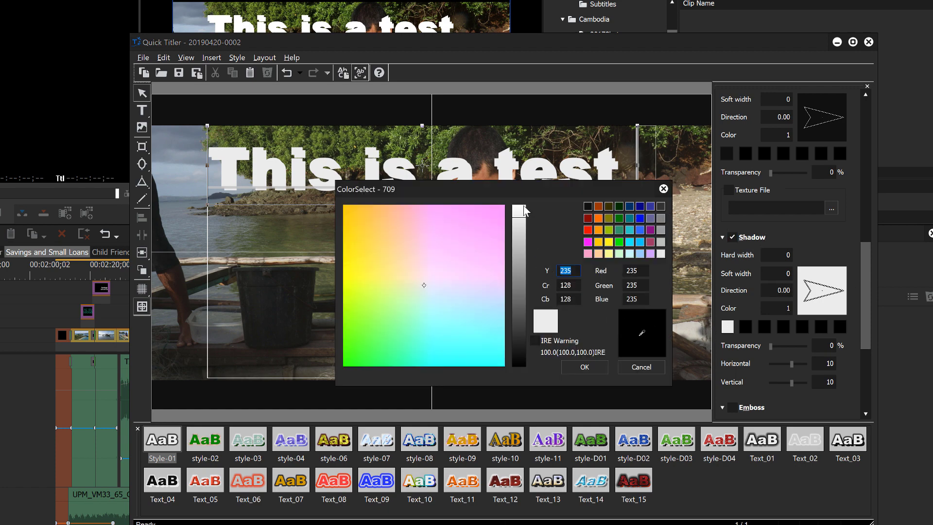
left_click_drag(521, 221, 518, 364)
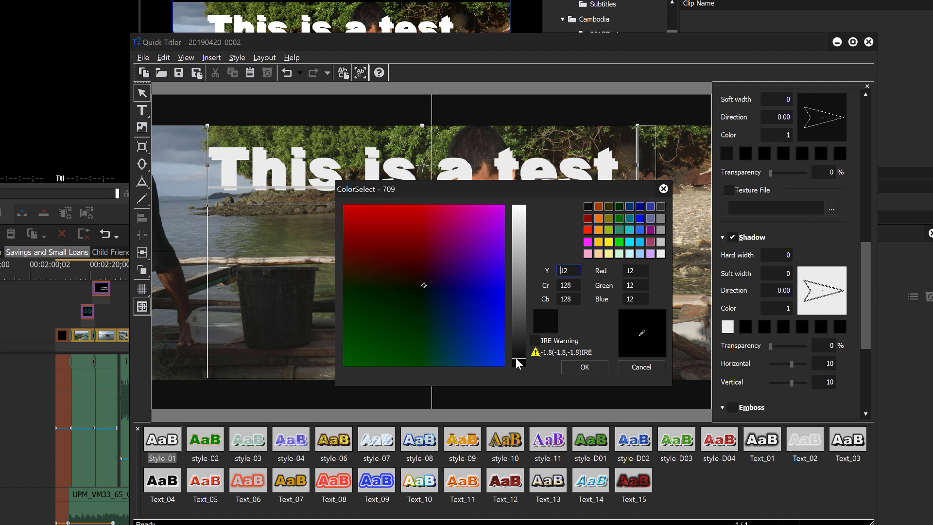
left_click(584, 367)
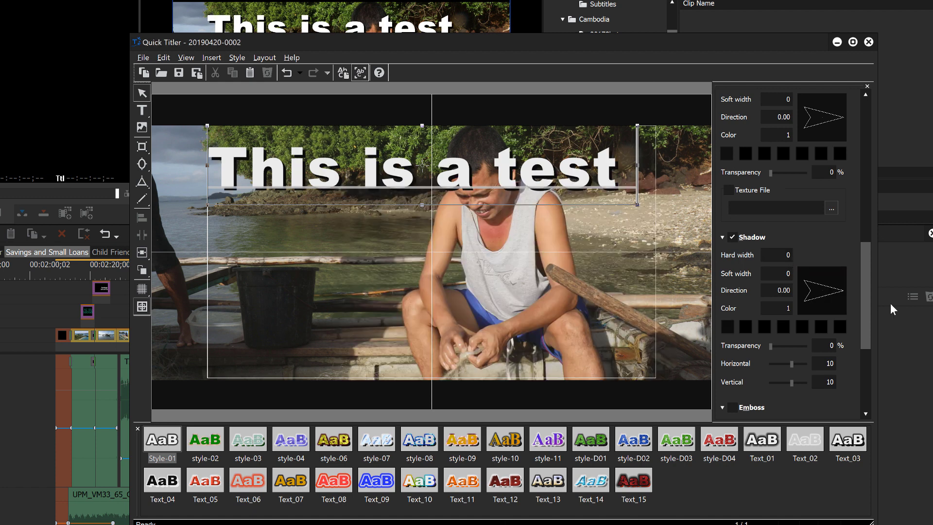
- Raise the test title's shadow transparency to 73 % and reselect the 'This is a test' object
scroll(765, 271, "down", 1)
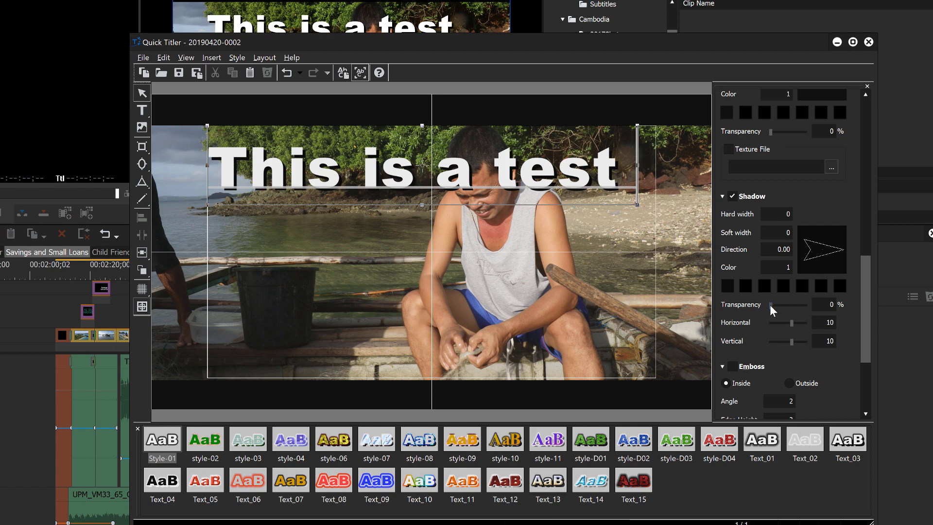
left_click_drag(772, 305, 798, 308)
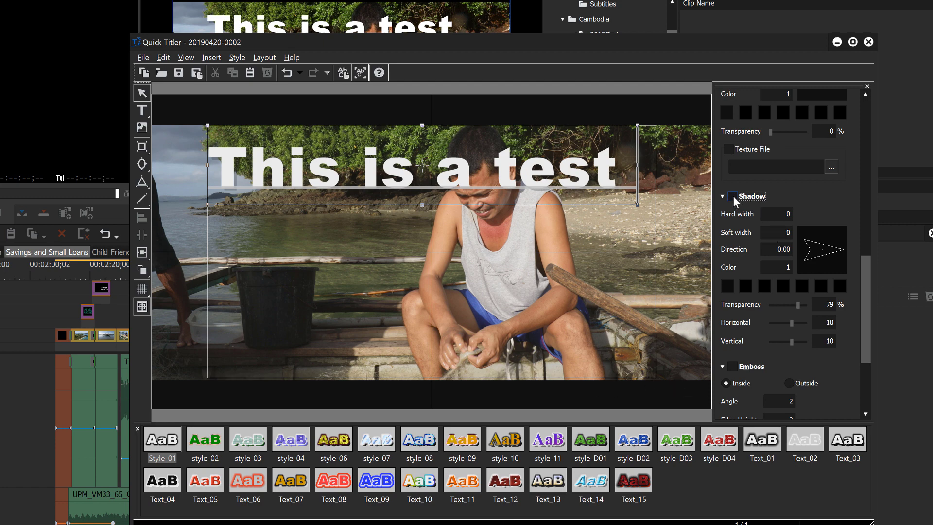
left_click(393, 202)
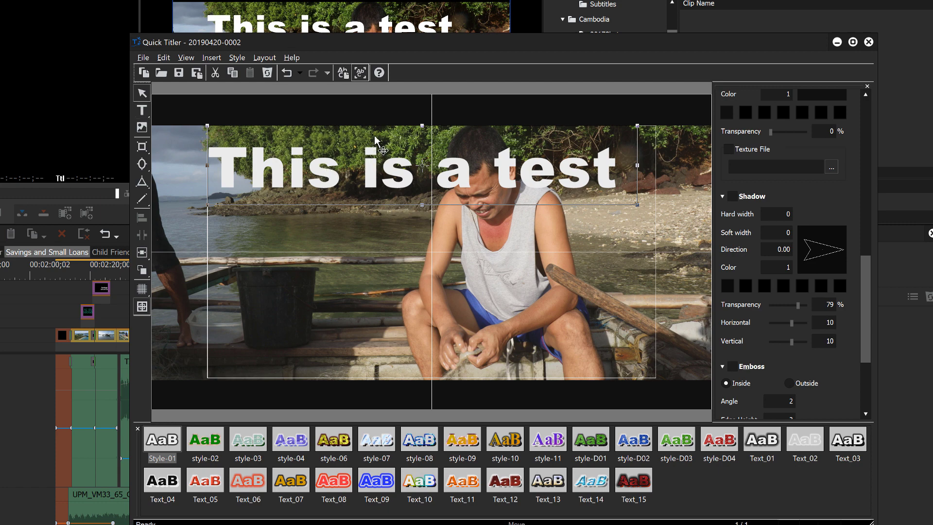
- Drag the 'This is a test' title down over the seated man and enter its text for editing
left_click_drag(377, 137, 435, 234)
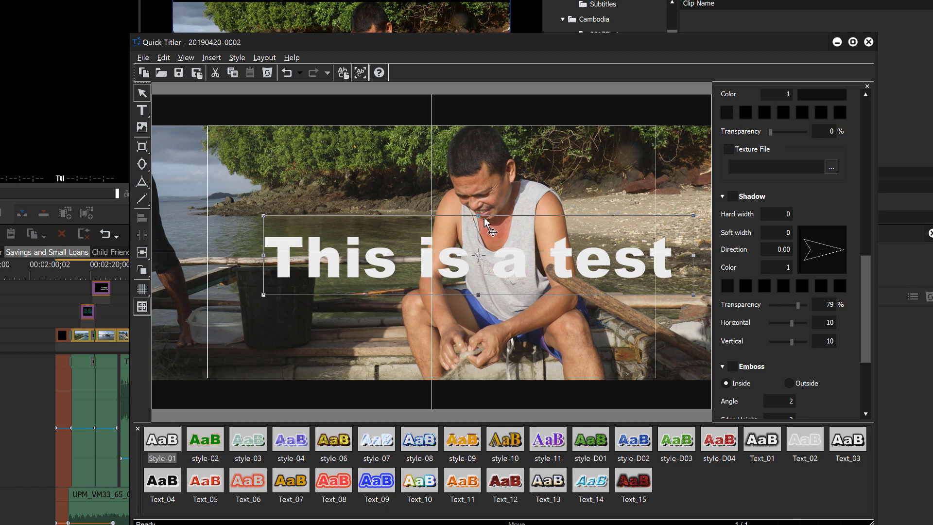
left_click_drag(489, 233, 485, 271)
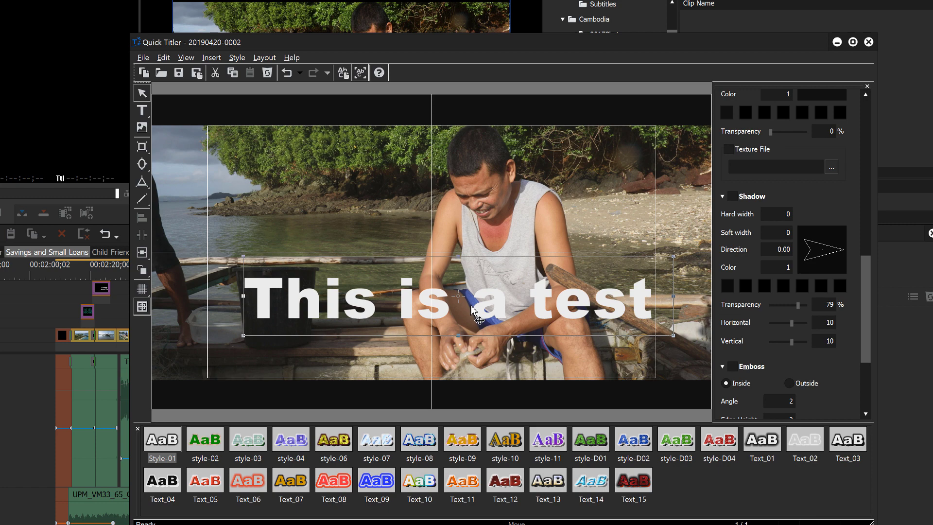
double_click(468, 299)
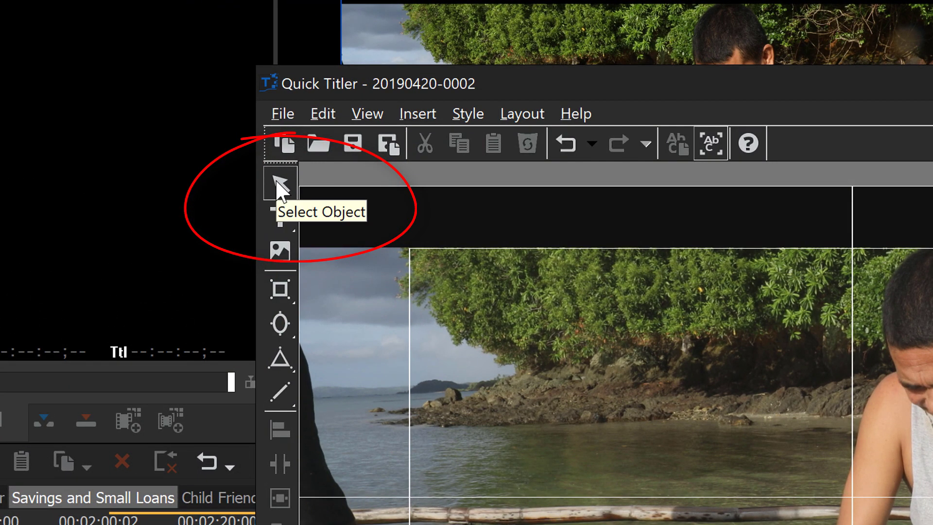
- Select the entire 'This is a test' text object so it can be restyled
left_click(278, 218)
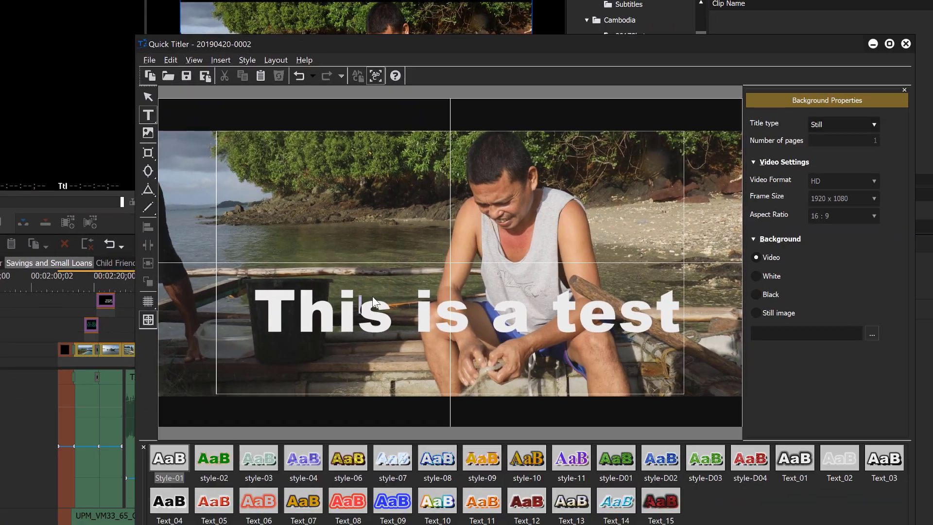
left_click(362, 304)
key("Escape")
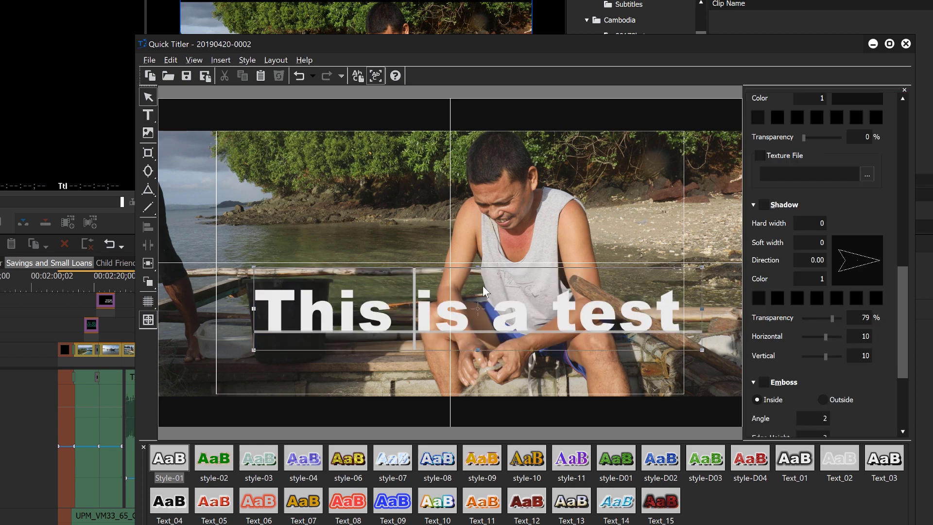
double_click(426, 301)
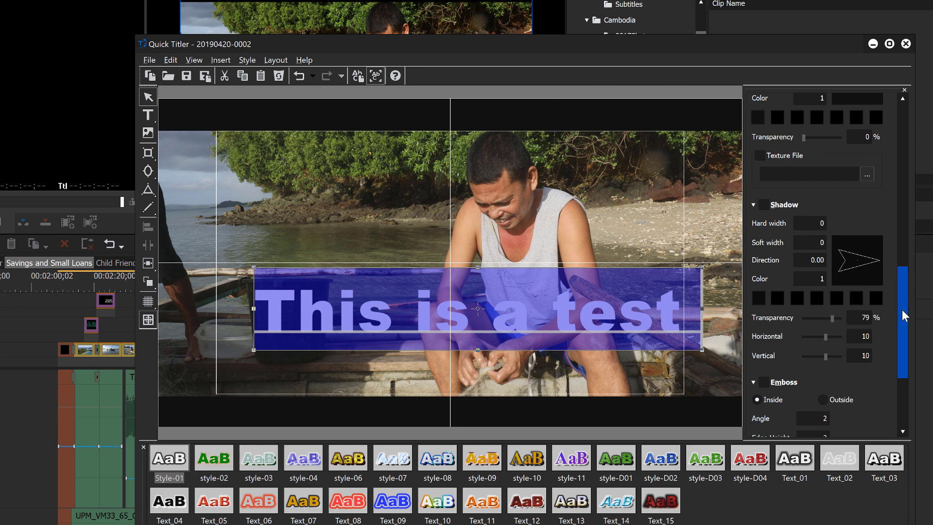
- Change the title's font size from 72 to 20
left_click_drag(905, 311, 916, 166)
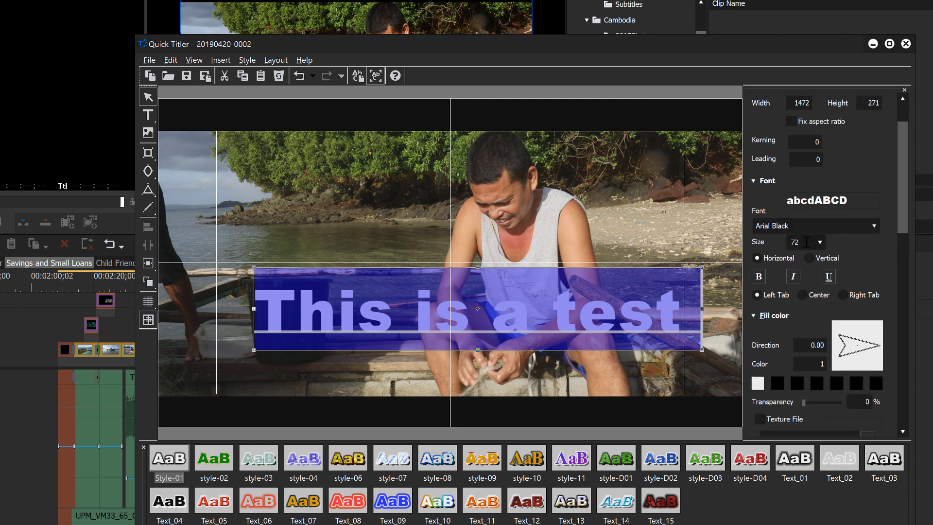
left_click_drag(802, 245, 789, 245)
type("20")
key("Return")
- Move the resized title text box to the bottom-left of the frame
left_click_drag(343, 286, 342, 389)
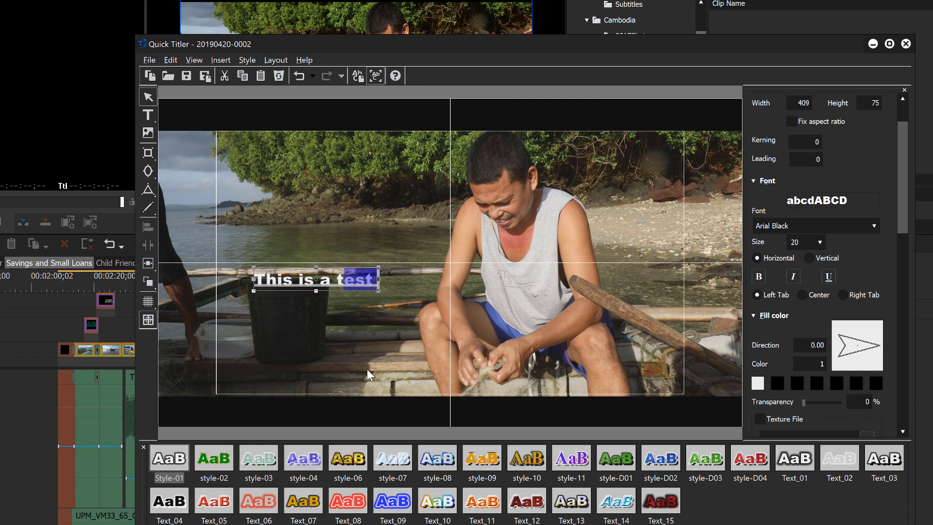
left_click(395, 308)
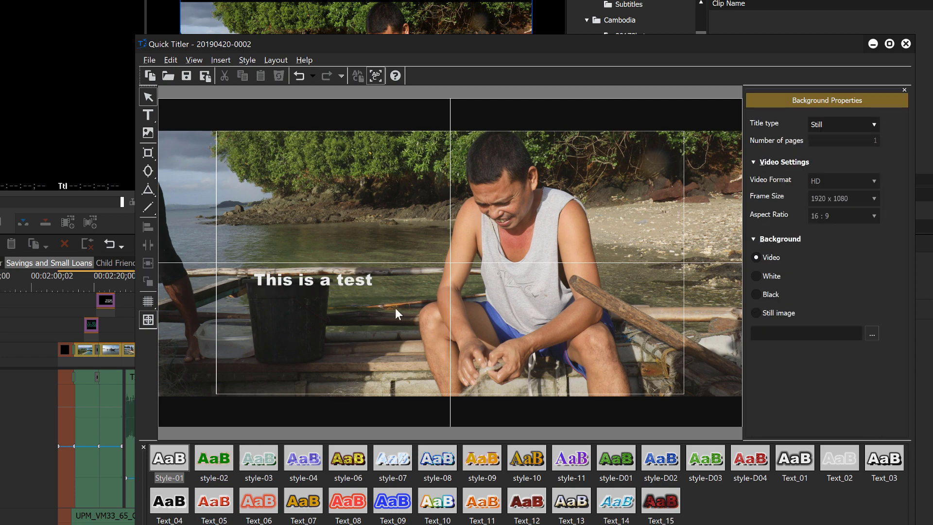
left_click(311, 280)
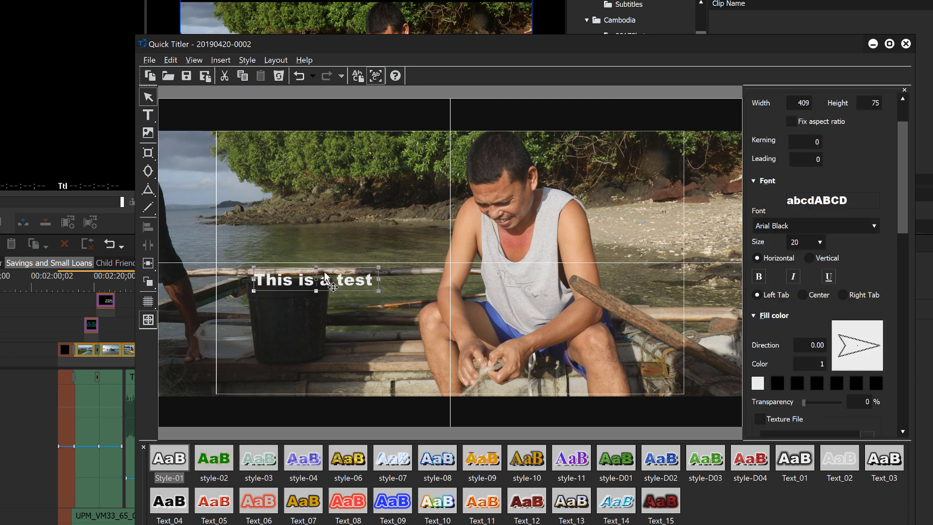
left_click_drag(310, 280, 269, 407)
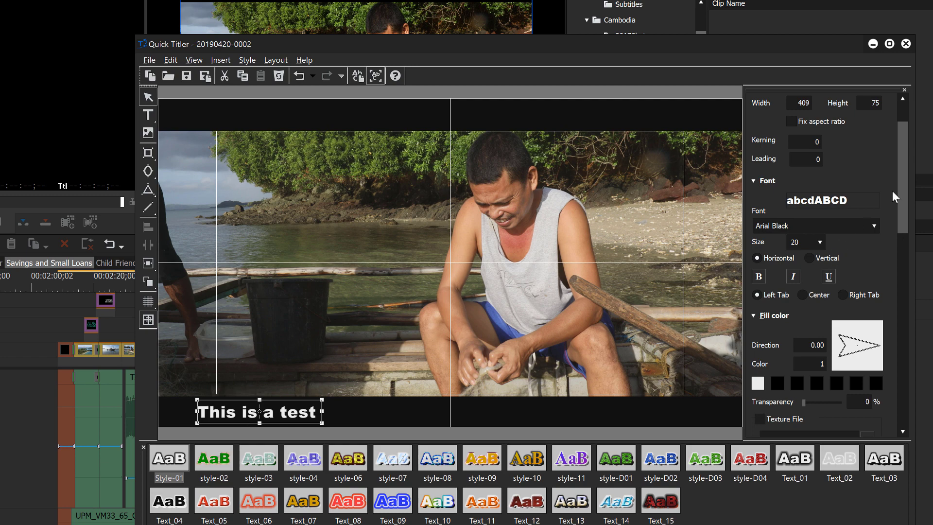
- Set the title font to Montserrat and make it bold
left_click(874, 226)
scroll(856, 302, "down", 20)
scroll(850, 299, "down", 3)
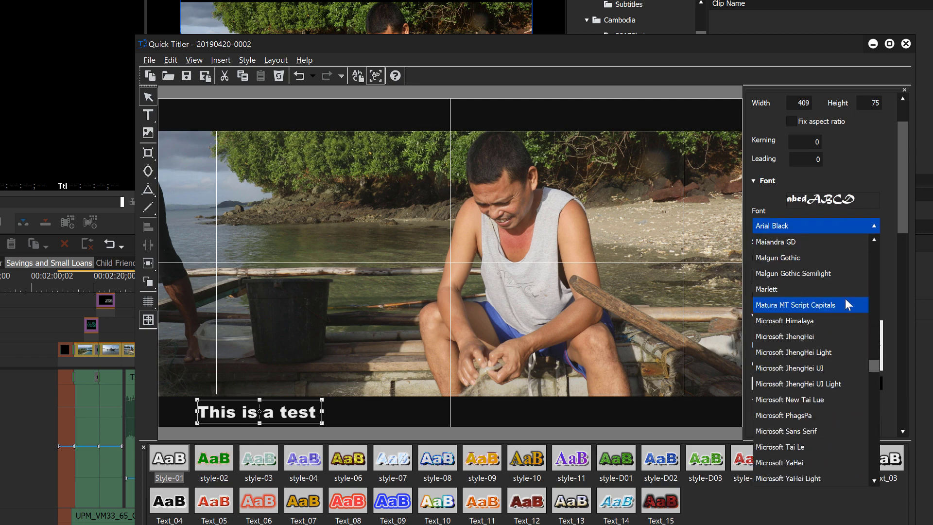
scroll(807, 265, "down", 9)
left_click(793, 257)
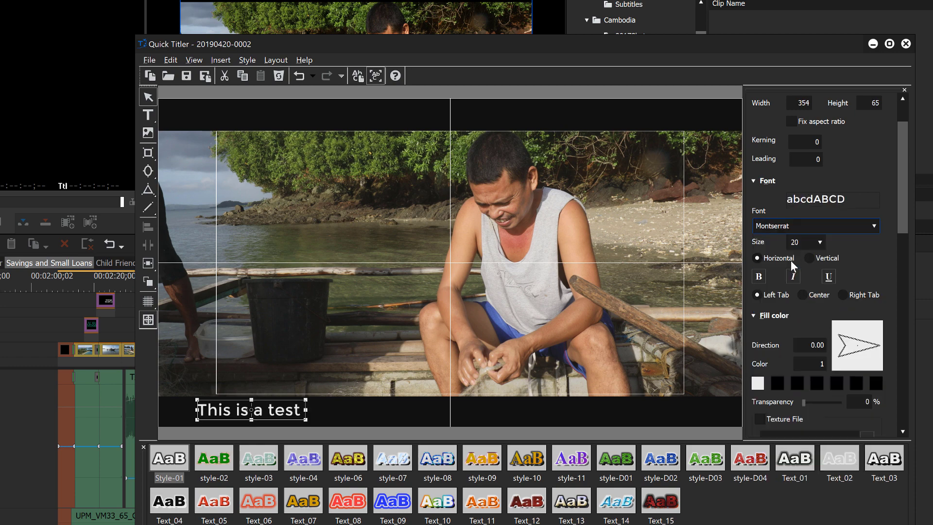
left_click(757, 277)
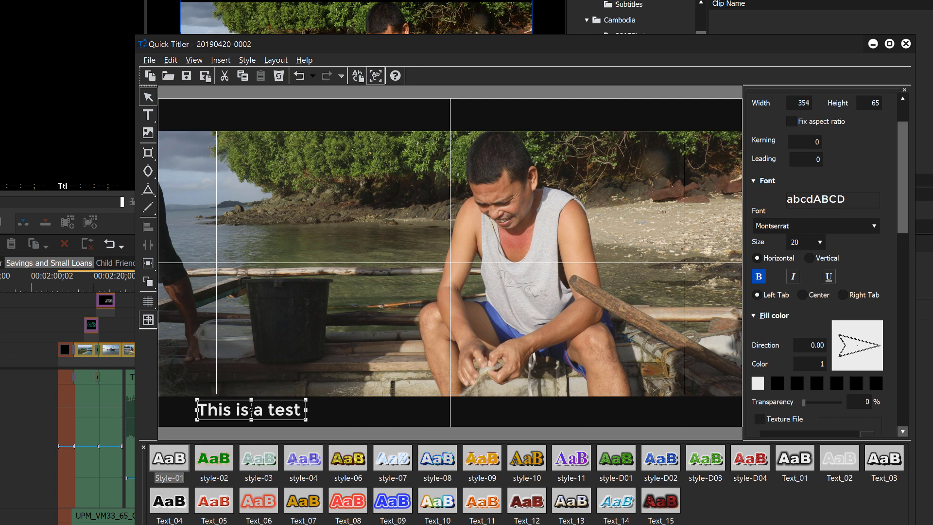
key("alt+Tab")
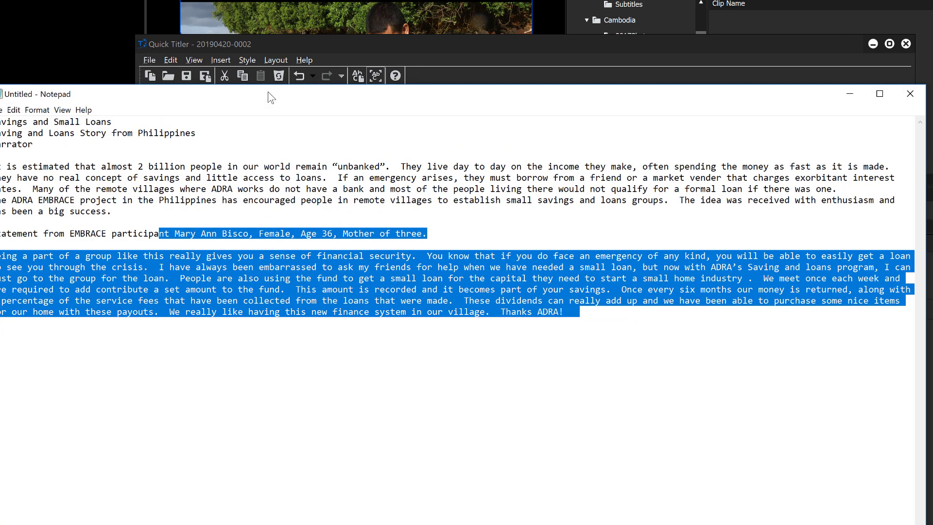
left_click_drag(268, 93, 321, 94)
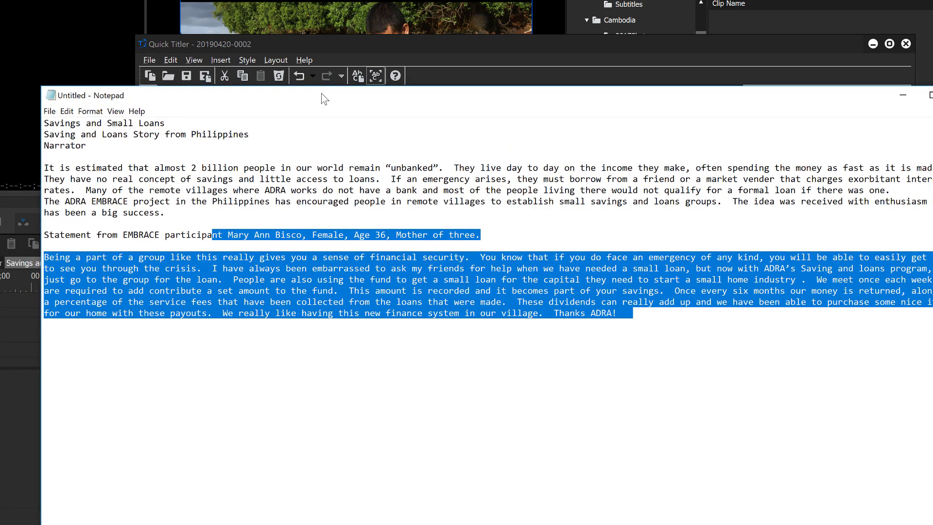
key("alt+Tab")
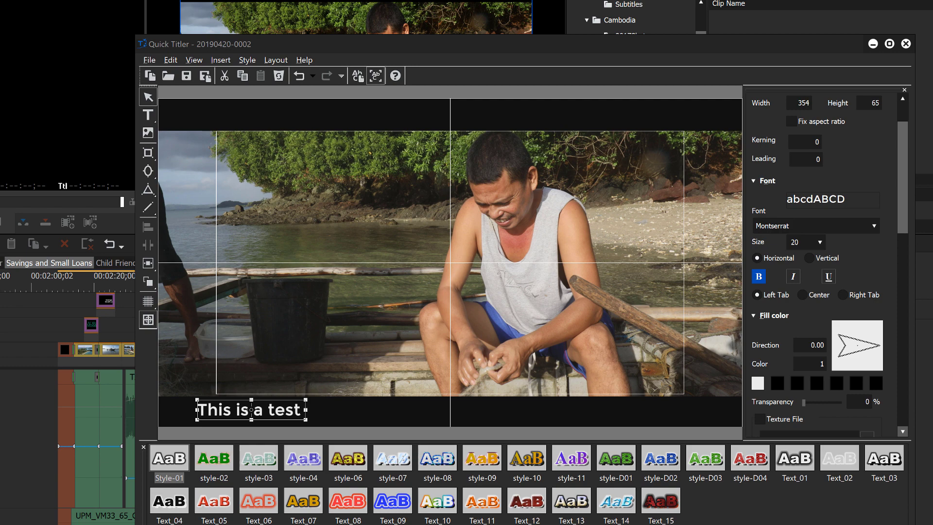
- Replace the test title's text with the pasted narration script
left_click(403, 433)
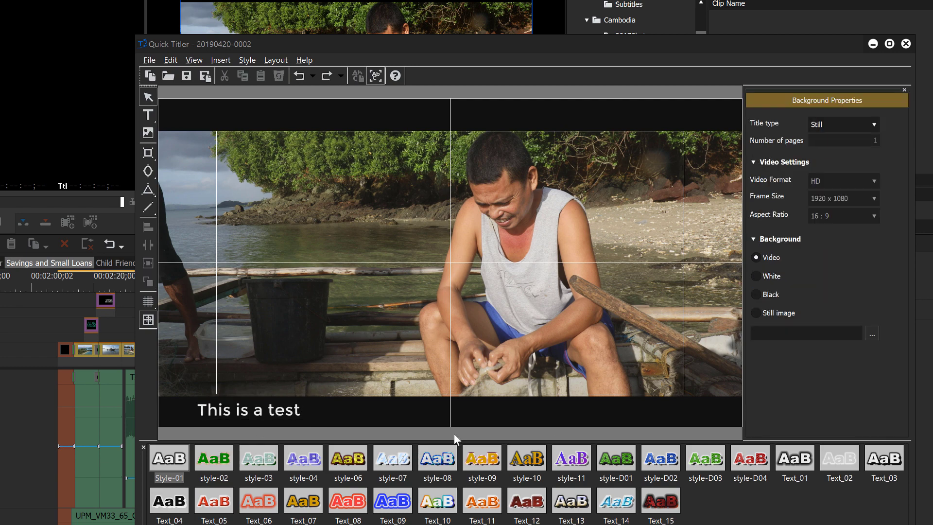
left_click(264, 412)
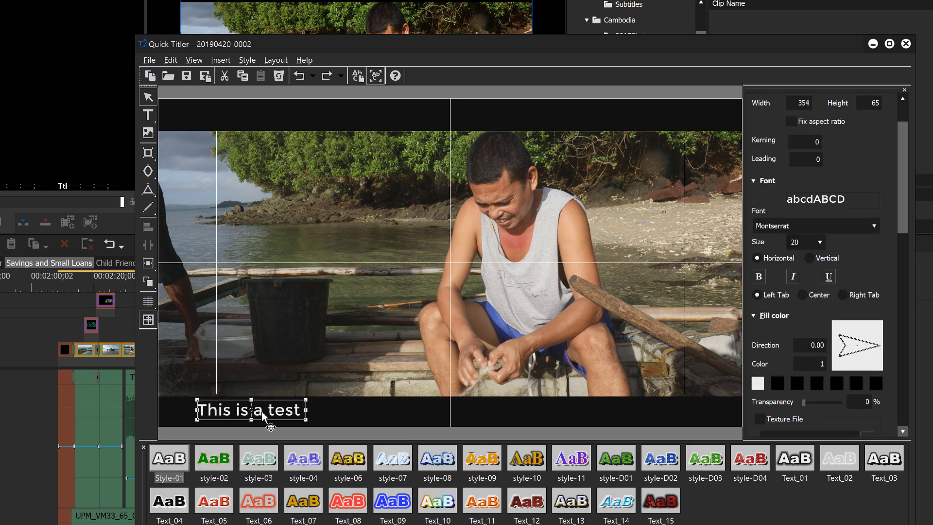
left_click(263, 412)
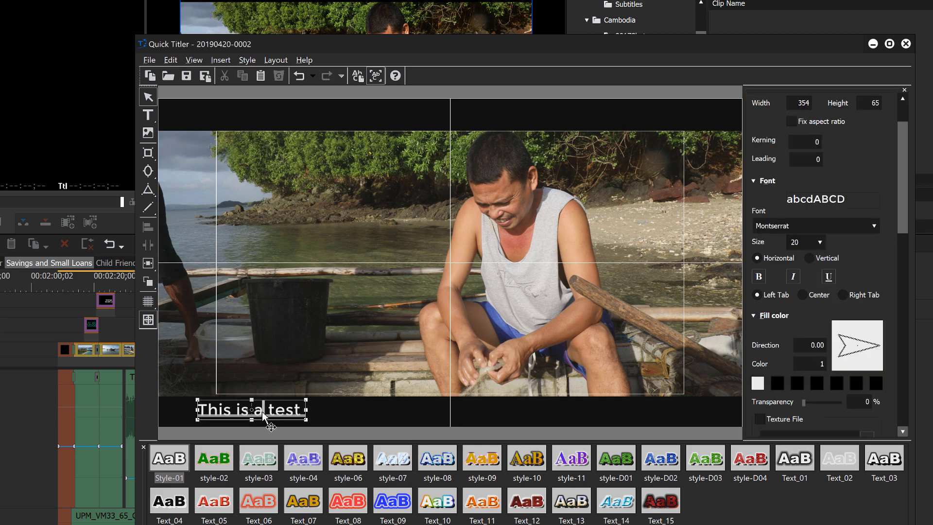
key("ctrl+a")
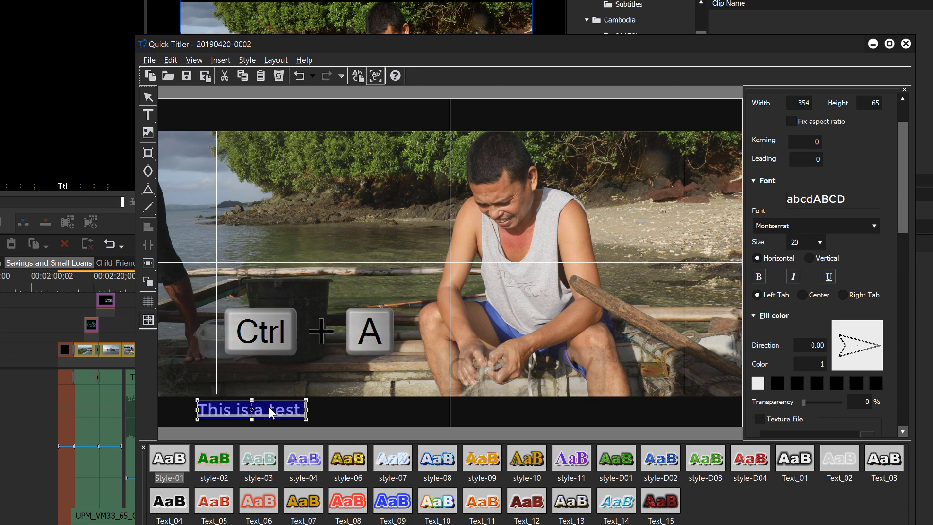
key("ctrl+v")
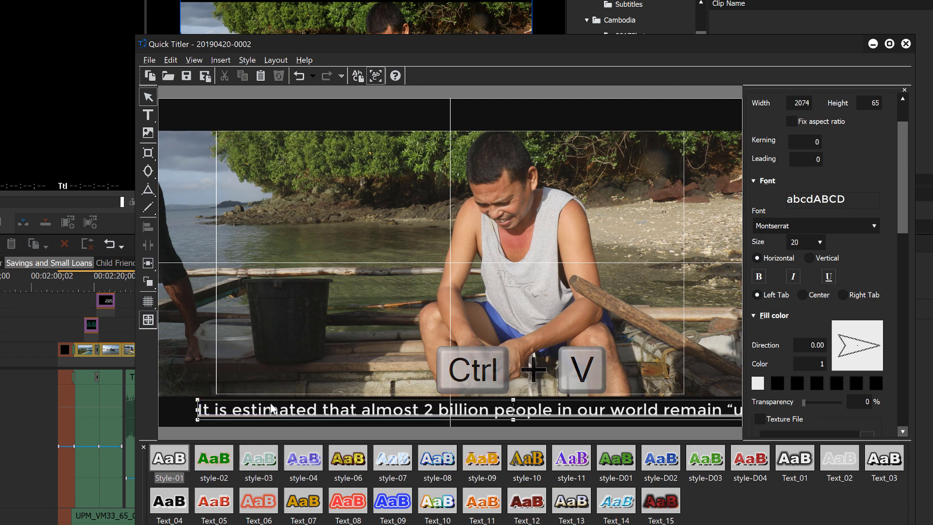
left_click_drag(353, 411, 330, 411)
- Delete everything after 'world' so the subtitle ends '…2 billion people in our world'
left_click(176, 407)
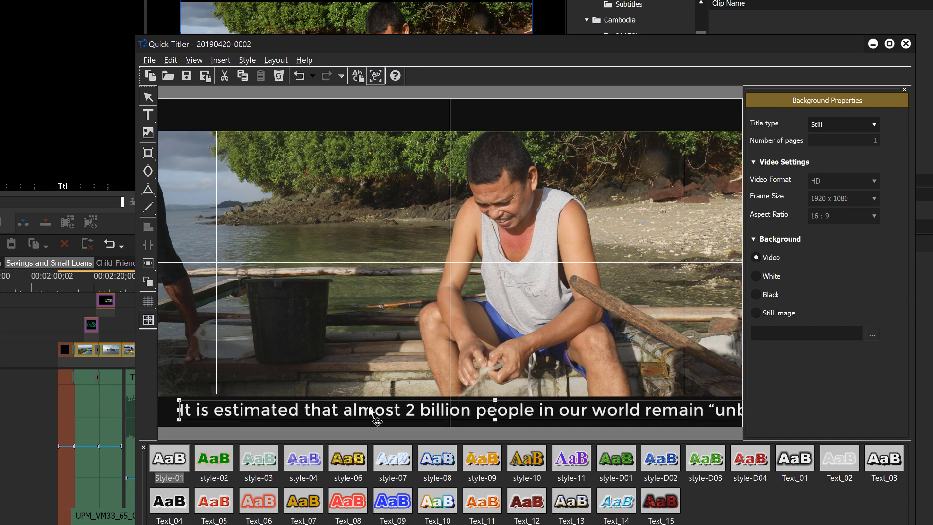
left_click(408, 412)
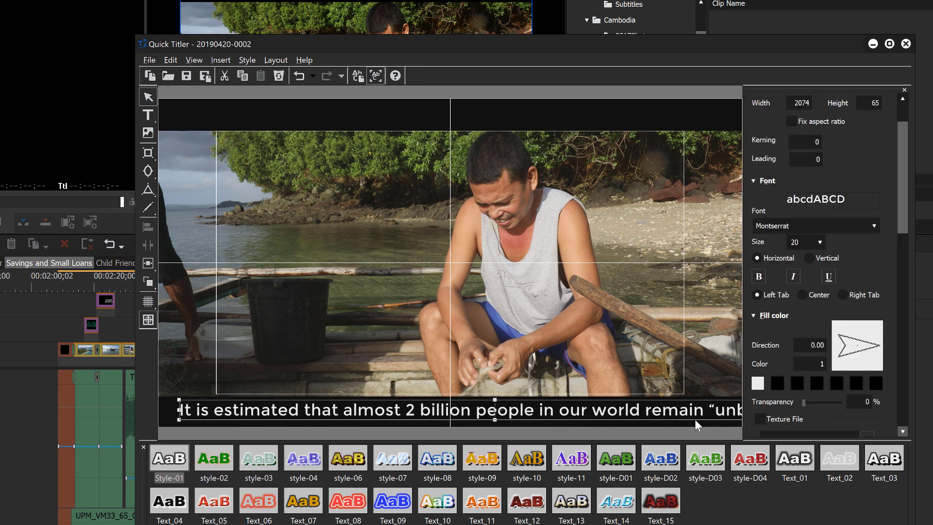
left_click(646, 413)
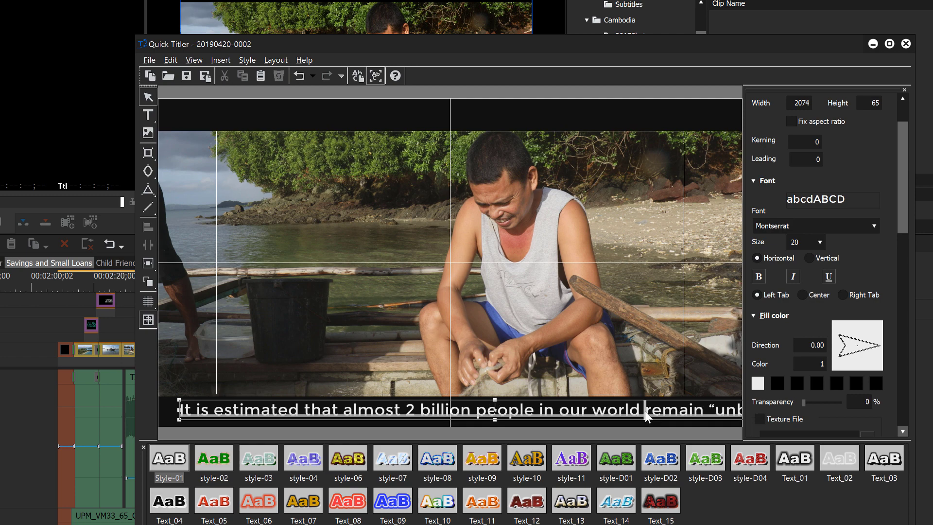
left_click_drag(645, 414, 855, 411)
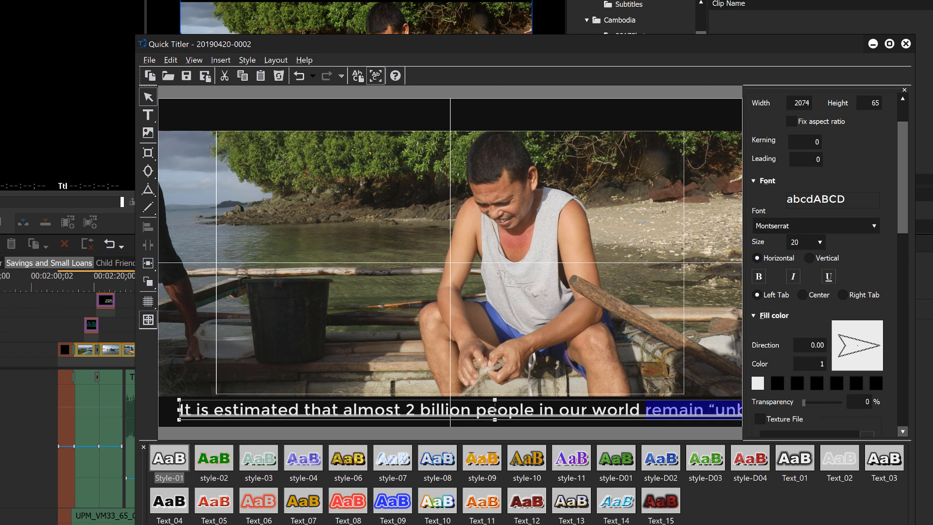
key("Delete")
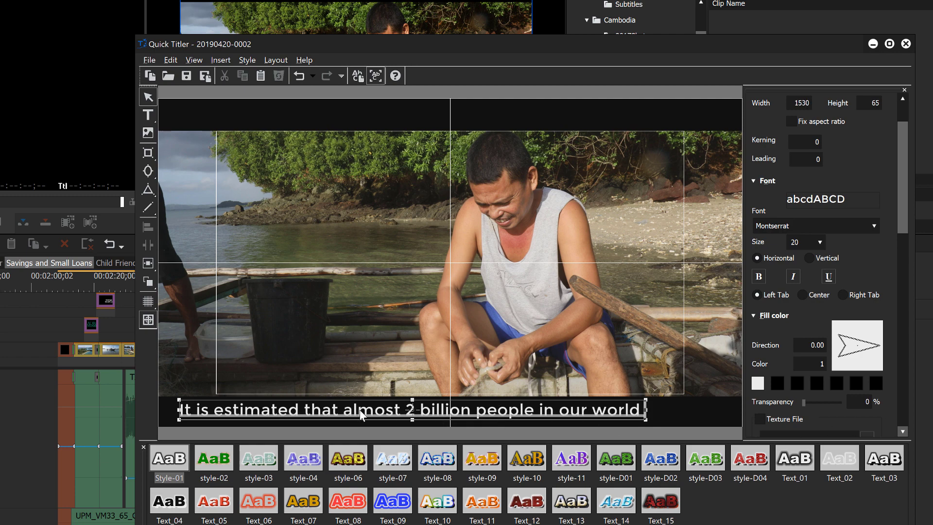
left_click_drag(359, 413, 441, 416)
left_click(662, 358)
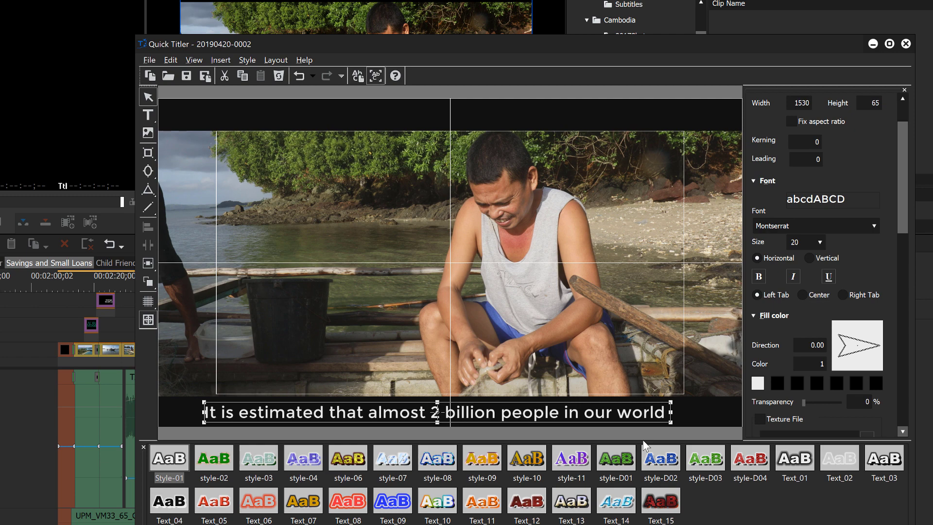
- Save the subtitle, place it on the title track, and check it at 00:02:37
key("ctrl+s")
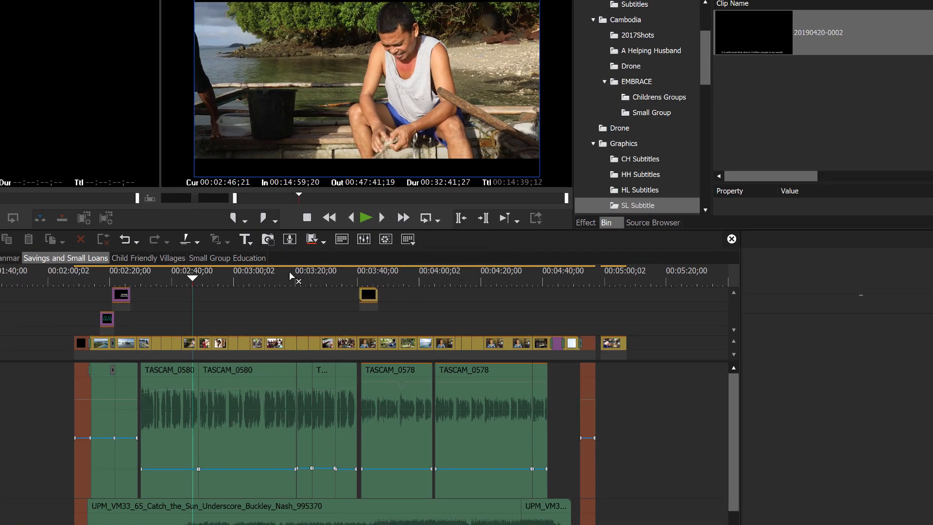
left_click_drag(289, 276, 159, 332)
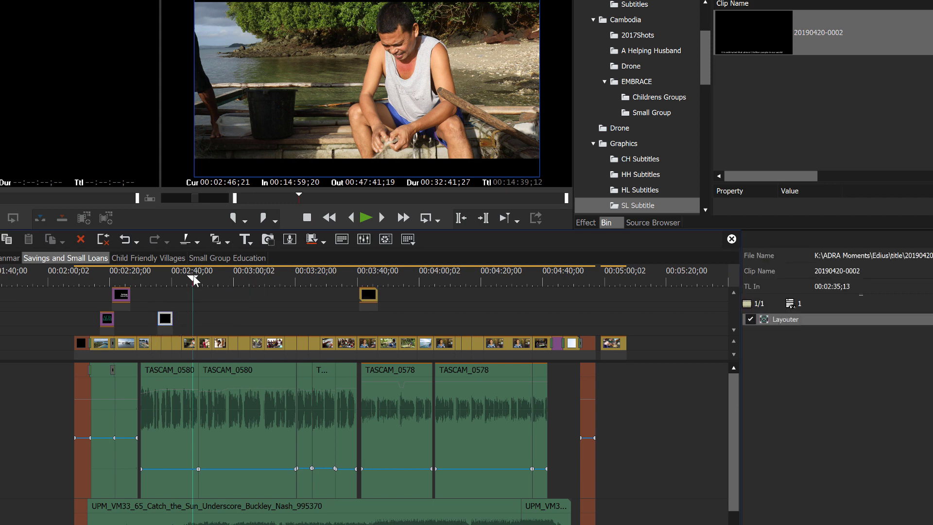
left_click_drag(194, 275, 165, 291)
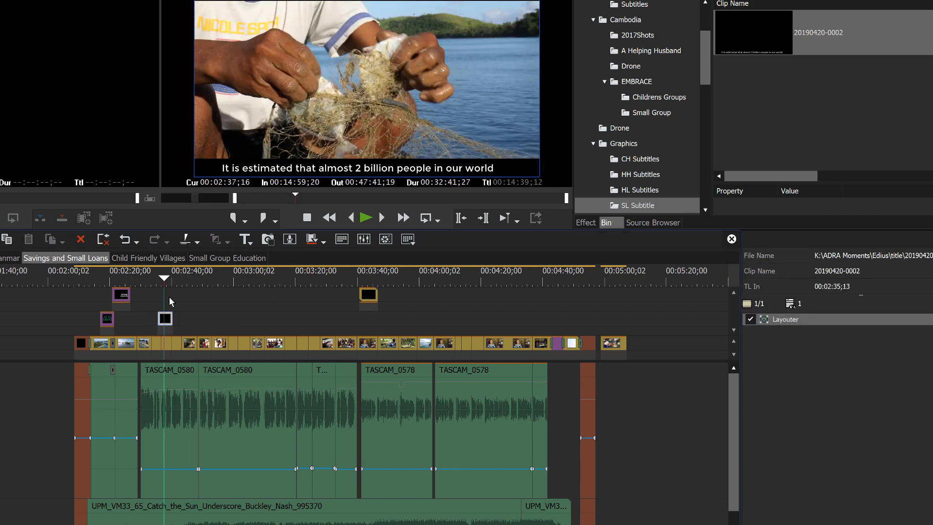
mouse_move(167, 278)
left_mouse_down()
mouse_move(229, 282)
mouse_move(163, 296)
left_mouse_up()
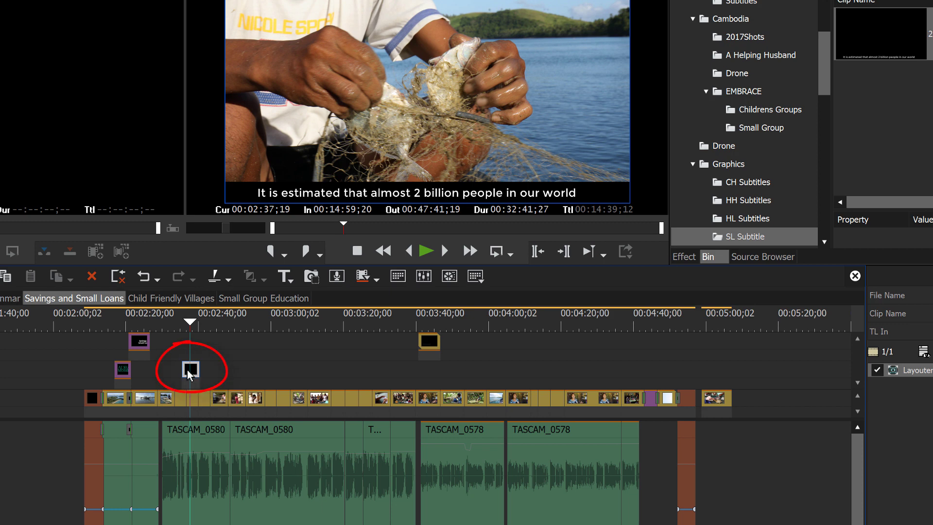
- Open the placed subtitle title and nudge the caption slightly upward
double_click(188, 370)
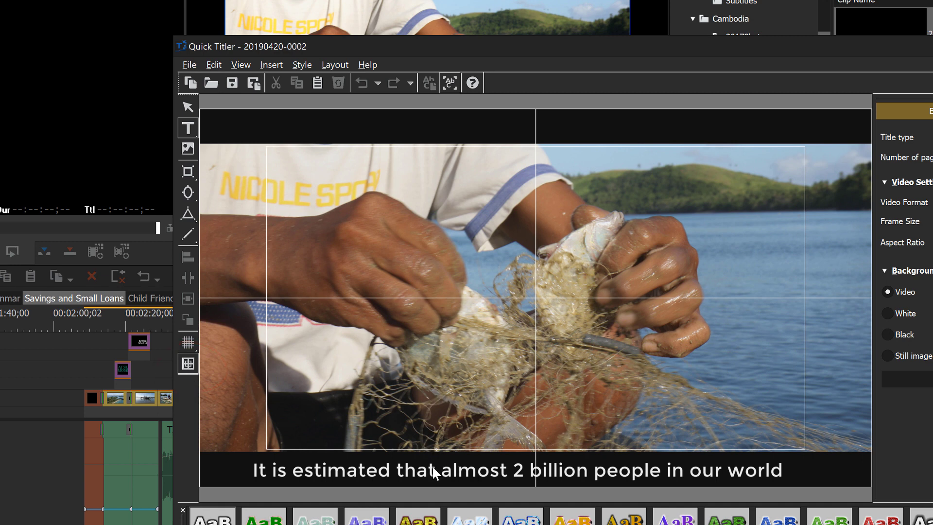
left_click(189, 106)
left_click(518, 470)
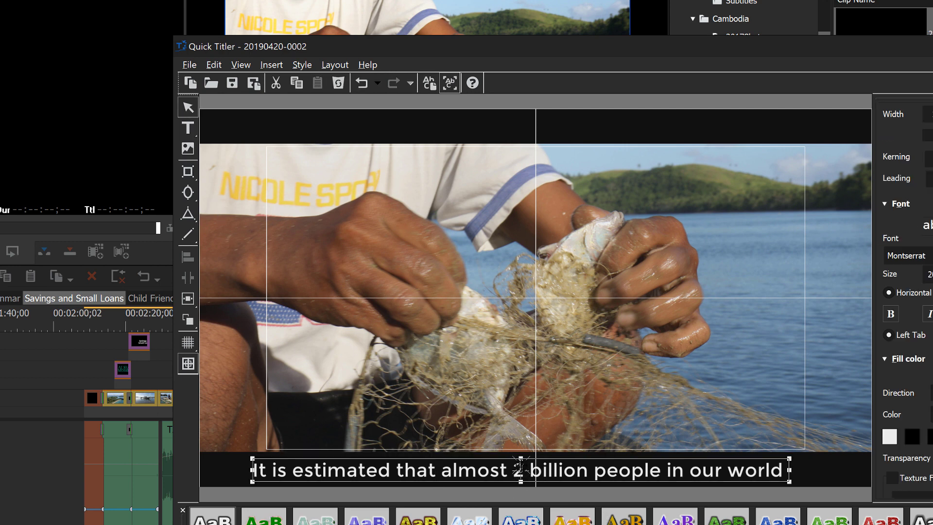
left_click_drag(525, 469, 545, 467)
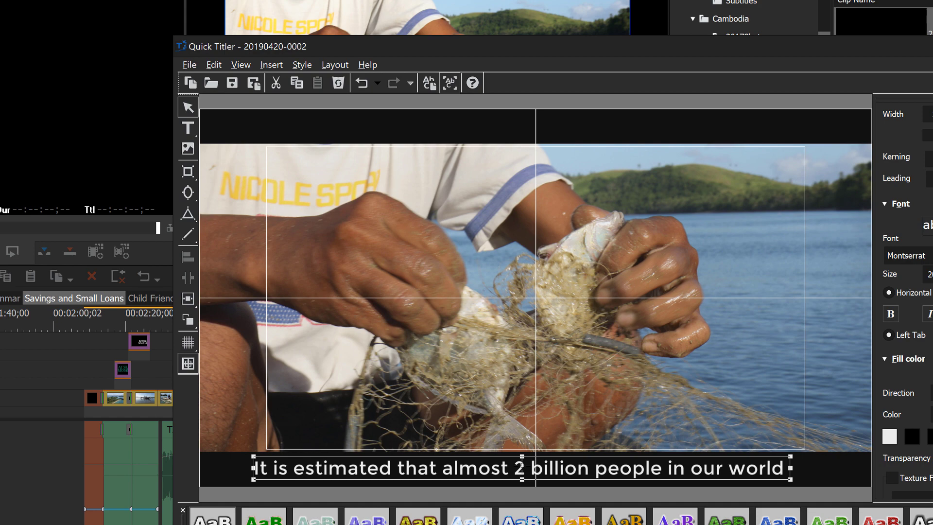
key("alt+F4")
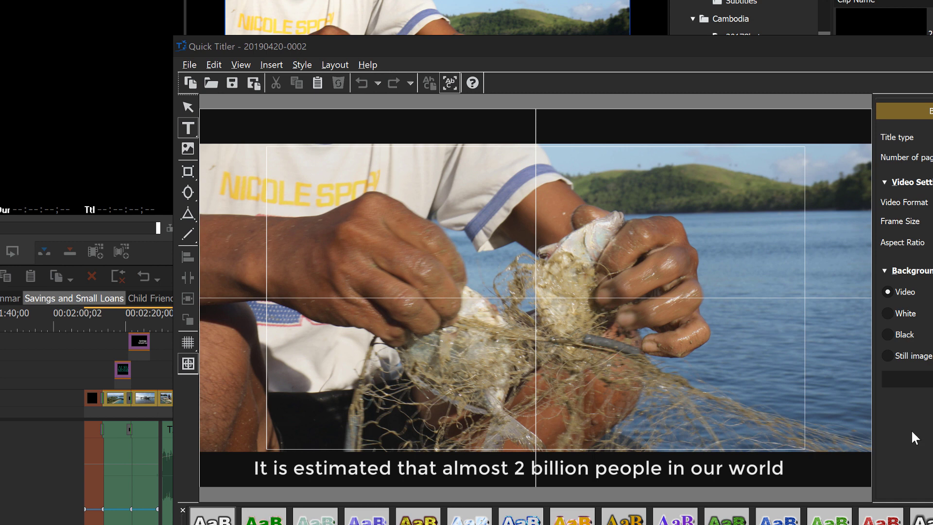
- Replace the text with 'remain “unbanked”. They live day to day on the income they' and save as new title
left_click(447, 468)
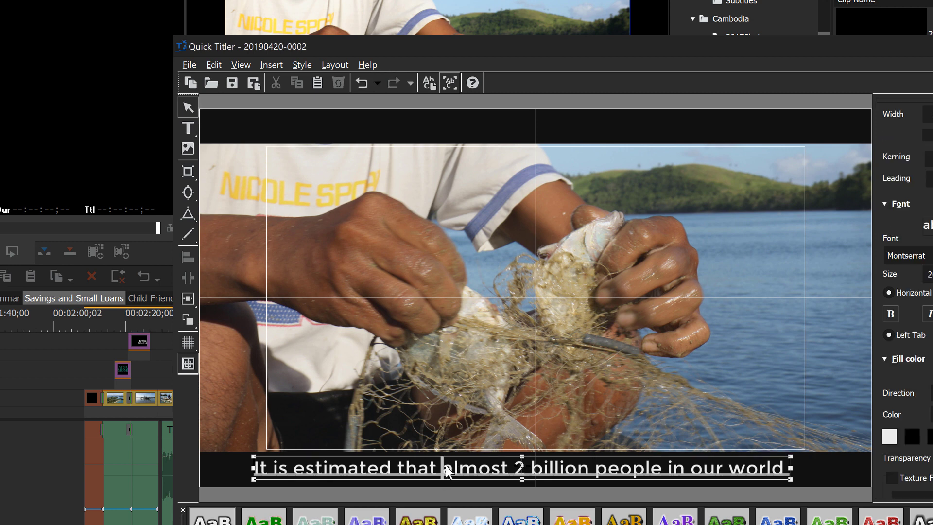
key("ctrl+a")
key("ctrl+v")
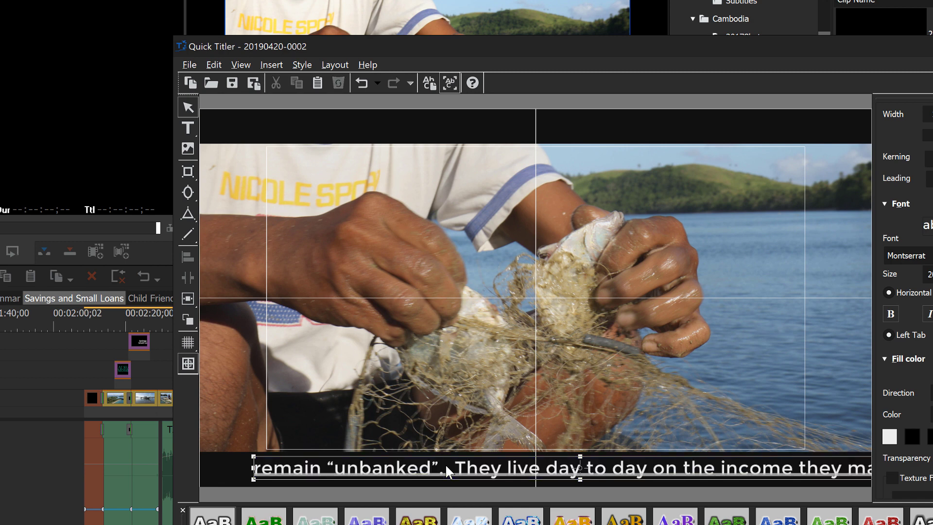
left_click(845, 468)
key("shift+Right")
key("shift+Right")
key("Delete")
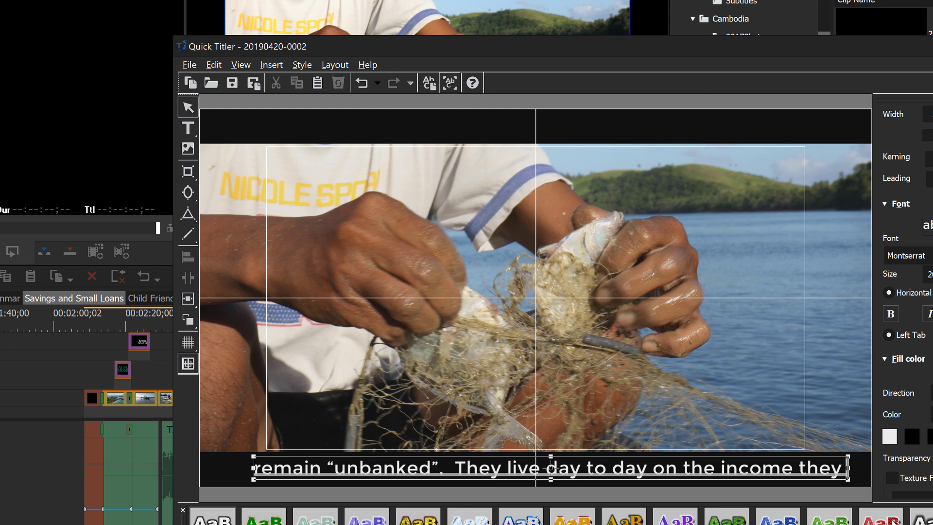
key("ctrl+shift+s")
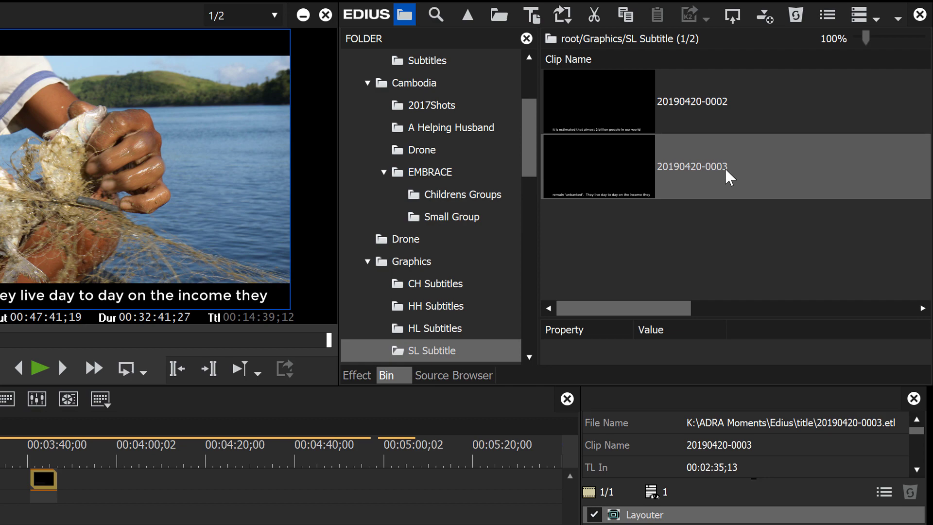
left_click(726, 170)
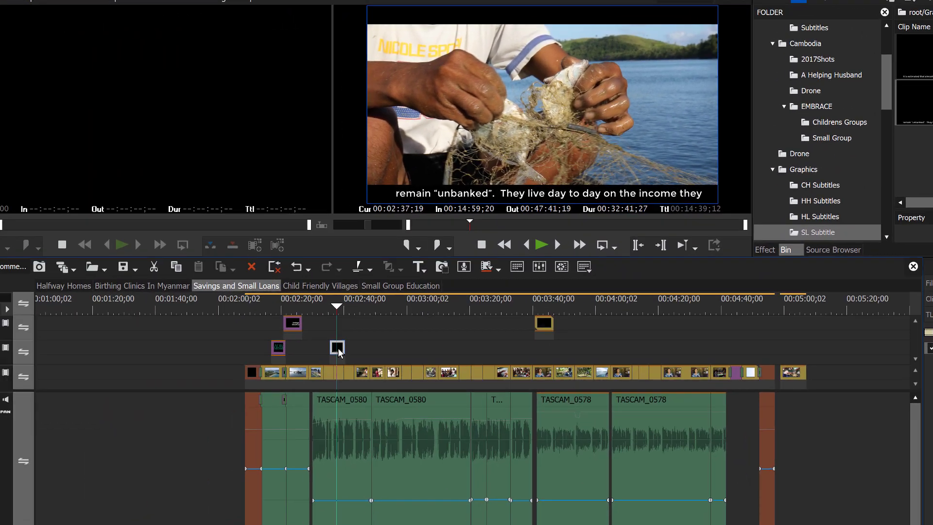
double_click(337, 348)
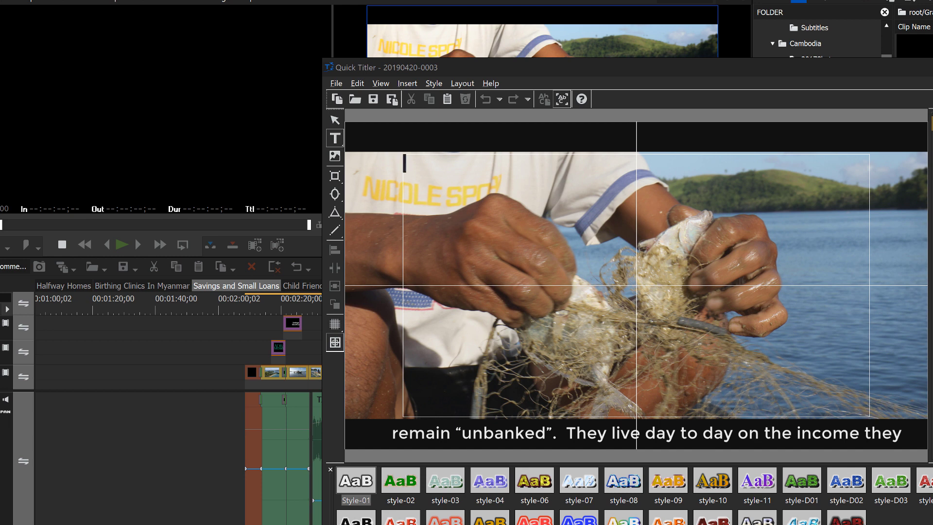
left_click(474, 433)
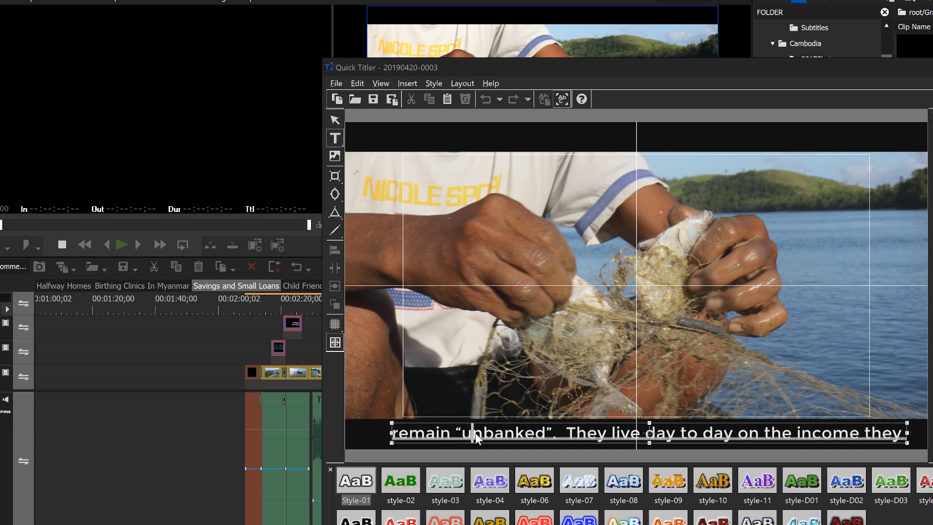
type("make, often spending the money as fast as it is made.")
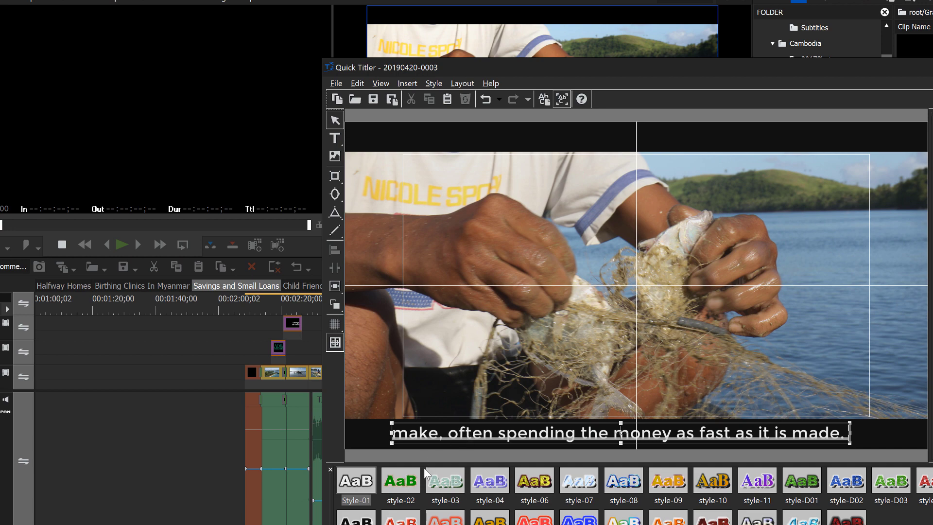
key("ctrl+s")
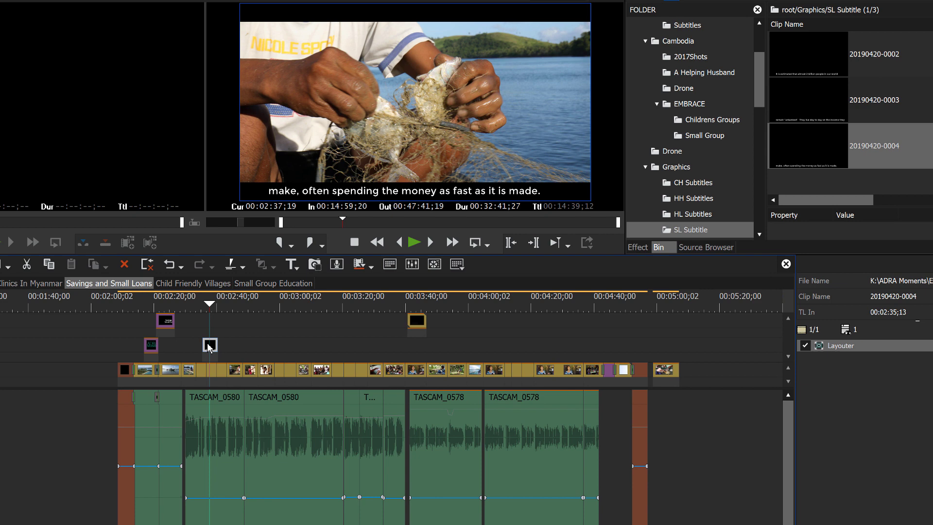
double_click(209, 346)
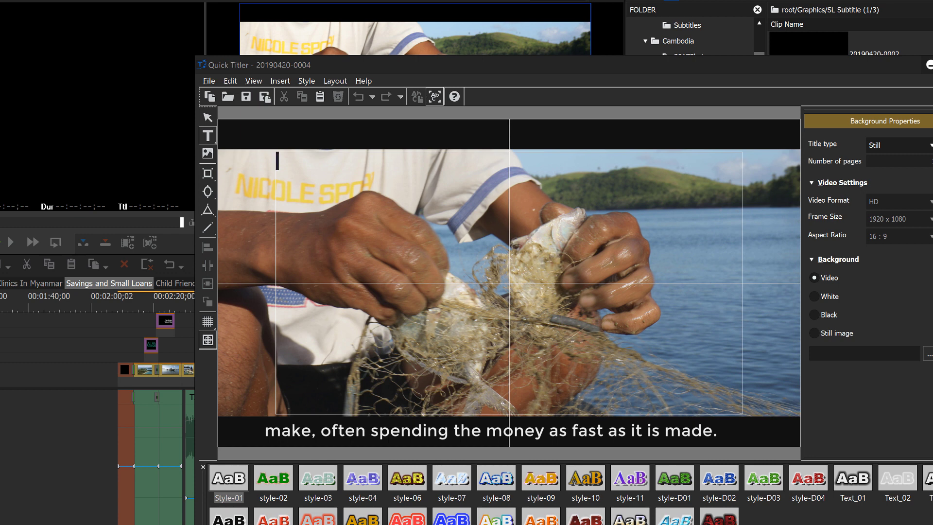
left_click(347, 434)
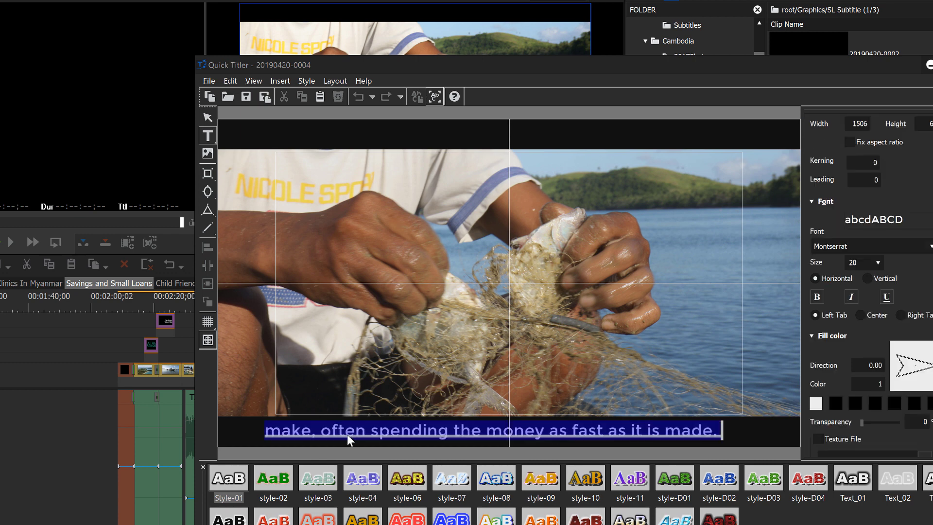
key("ctrl+a")
type("They have no real concept of savings and little access to loans.")
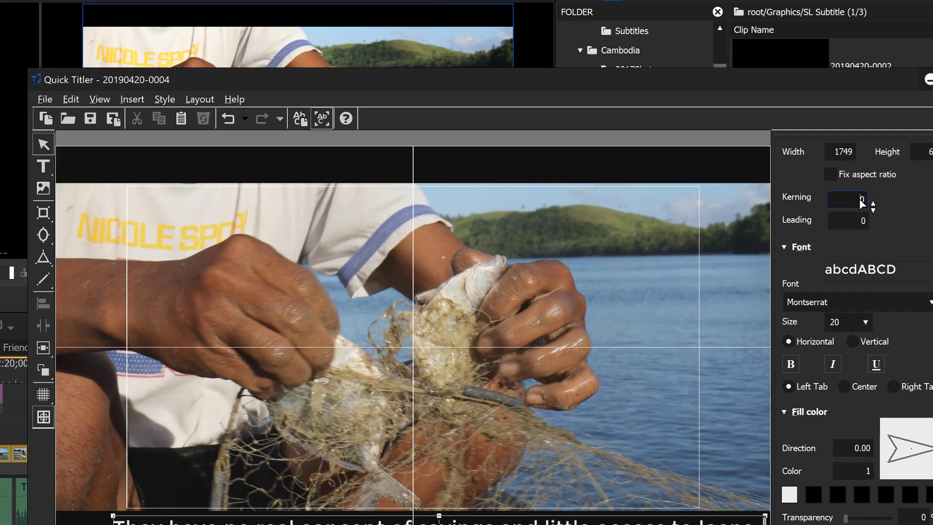
double_click(874, 164)
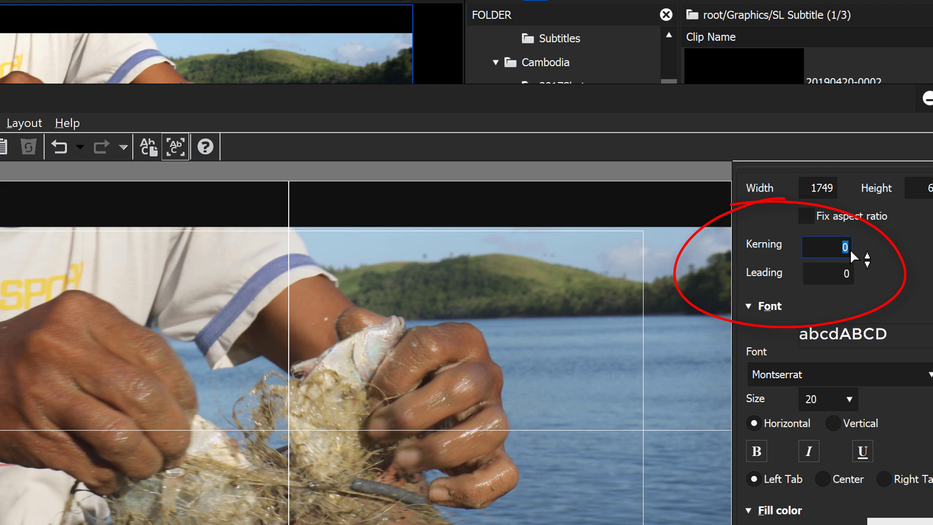
type("-2")
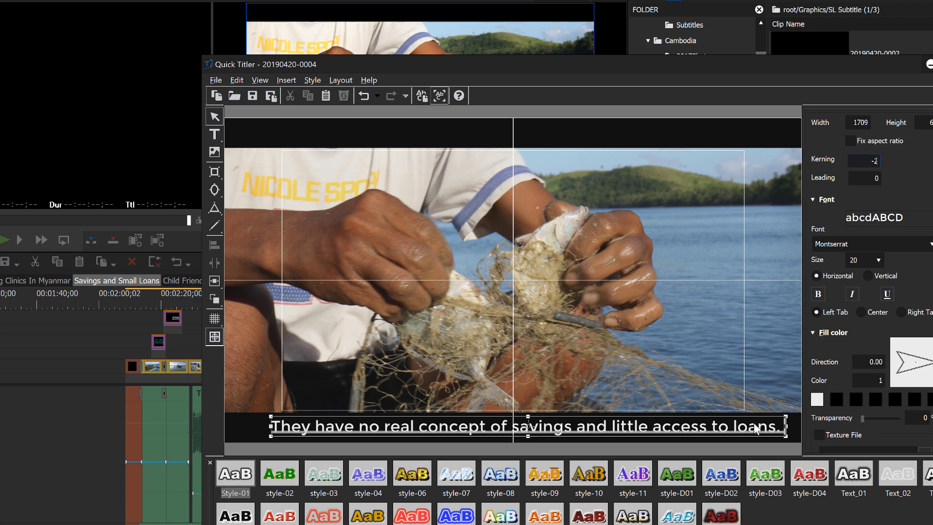
key("ctrl+s")
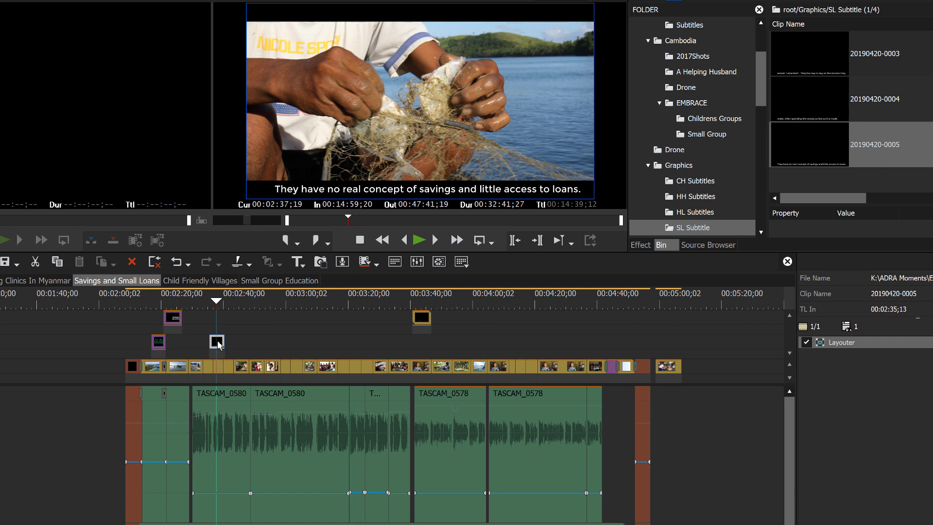
- Move the playhead back to 00:02:26;01 and play the narration from there
left_click(277, 322)
scroll(94, 297, "up", 3)
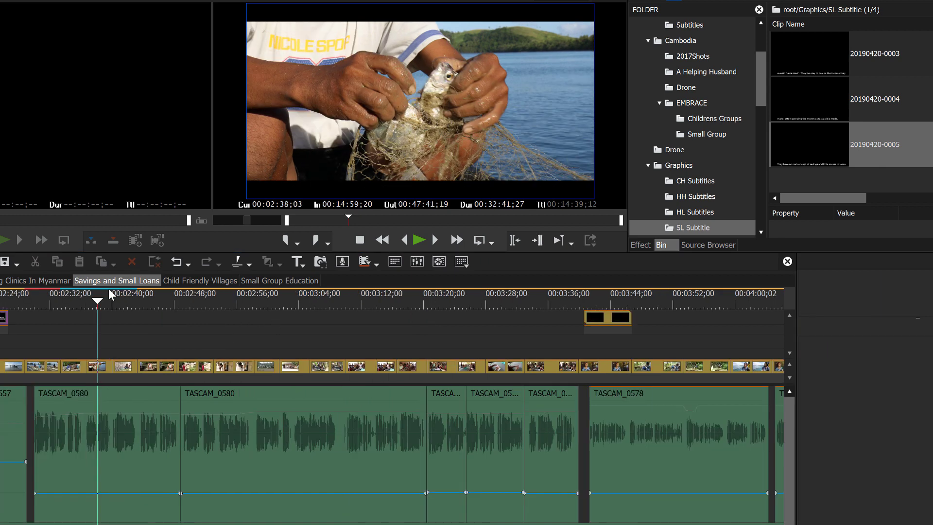
left_click(98, 299)
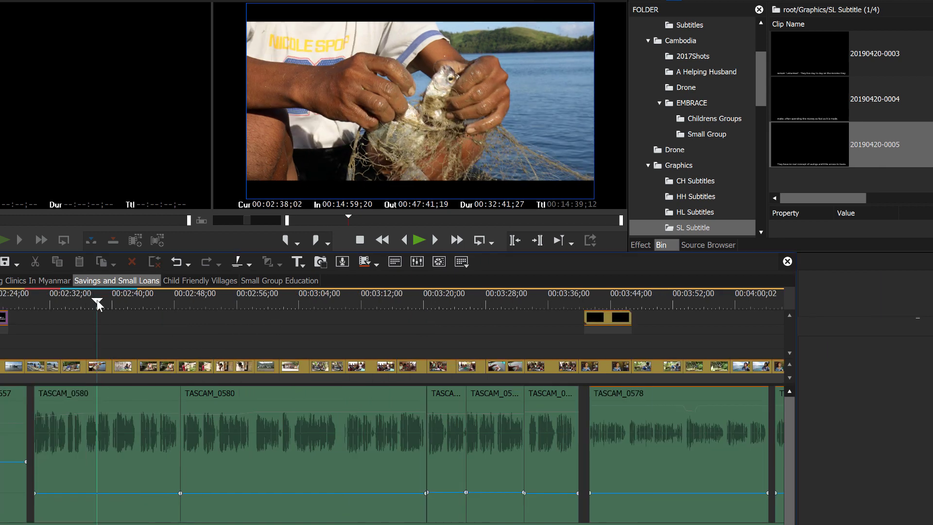
left_click_drag(94, 301, 34, 305)
key("space")
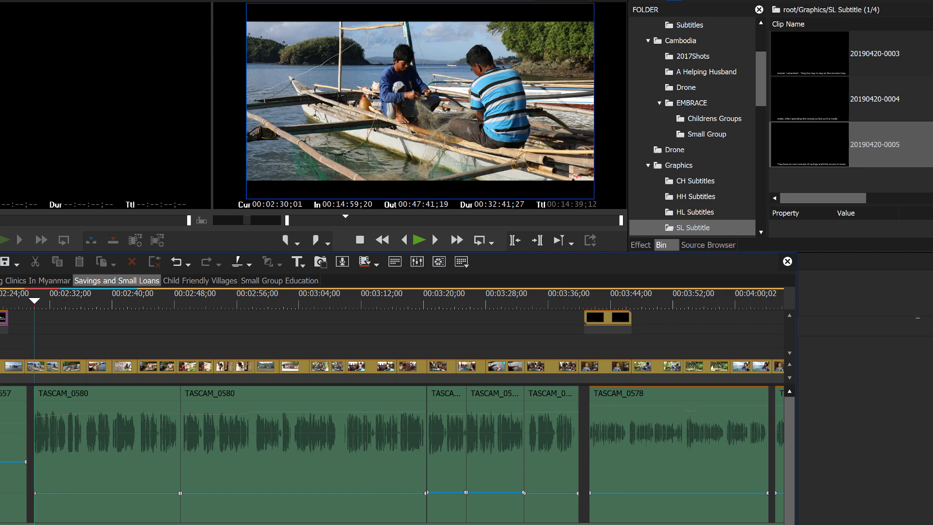
scroll(843, 146, "up", 1)
left_click_drag(805, 60, 36, 359)
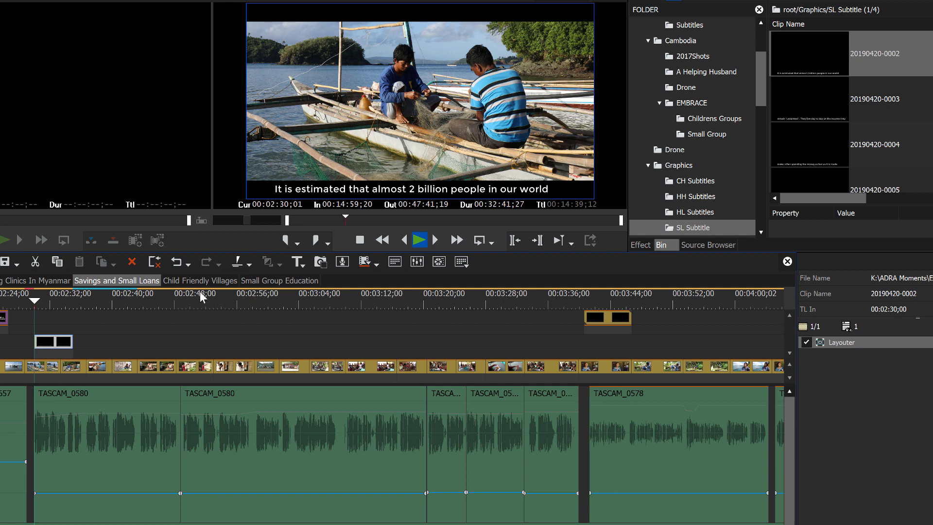
key("space")
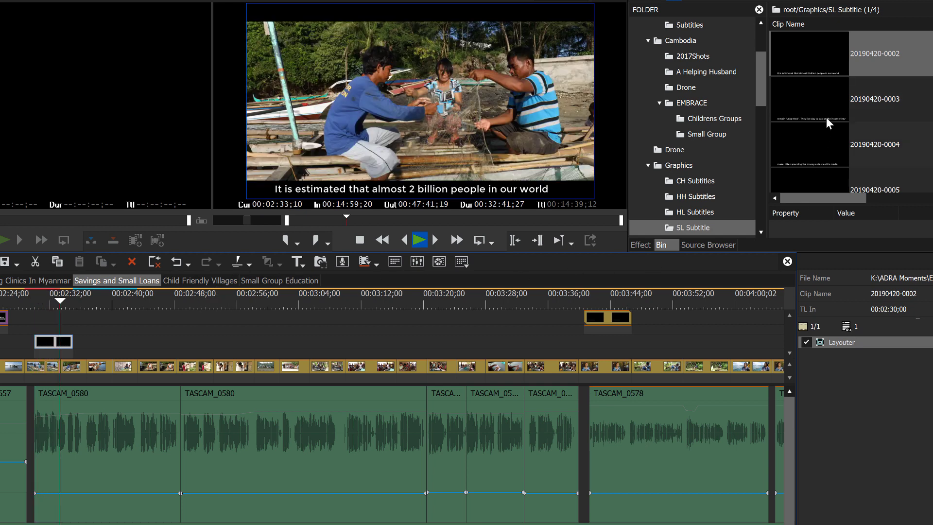
key("space")
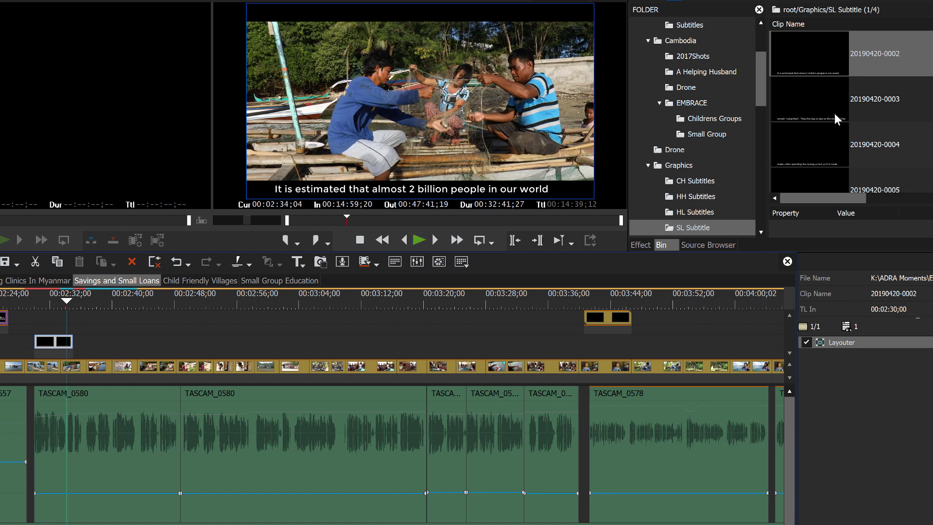
left_click_drag(827, 104, 73, 347)
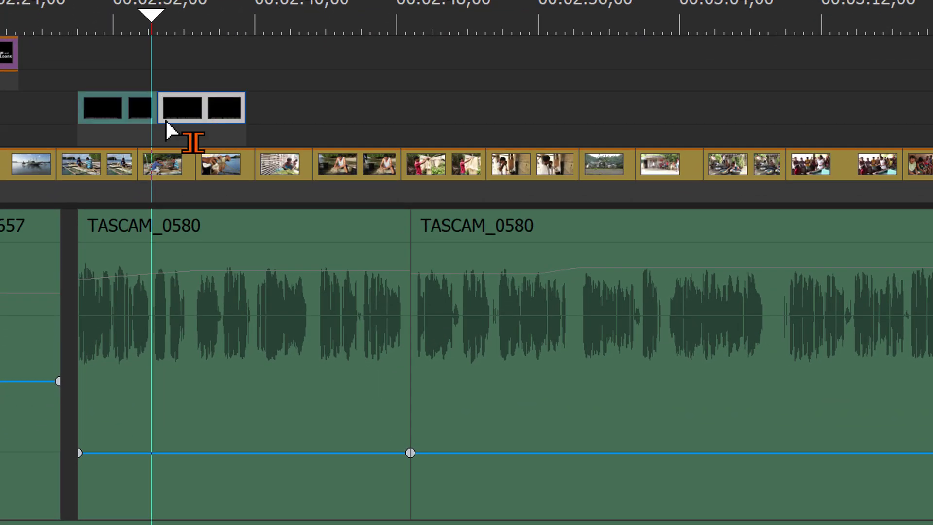
scroll(165, 118, "up", 10)
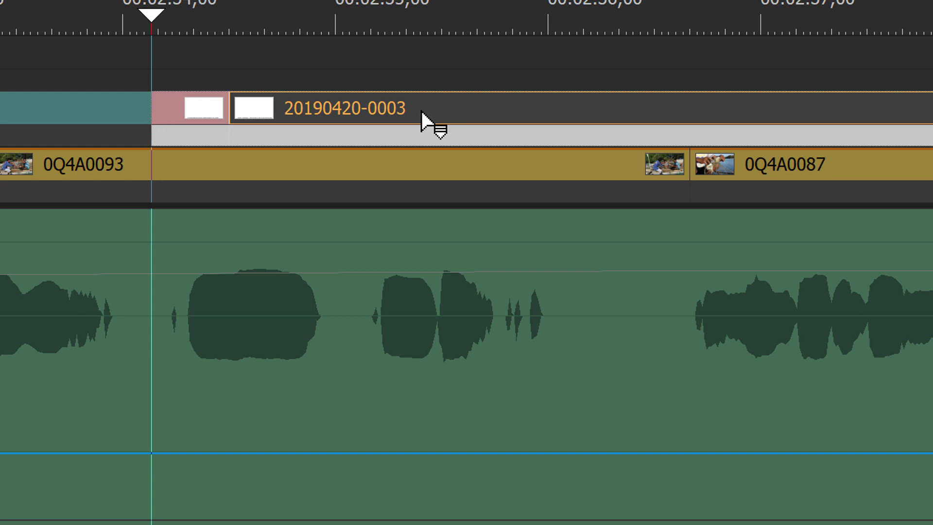
left_click_drag(422, 111, 416, 111)
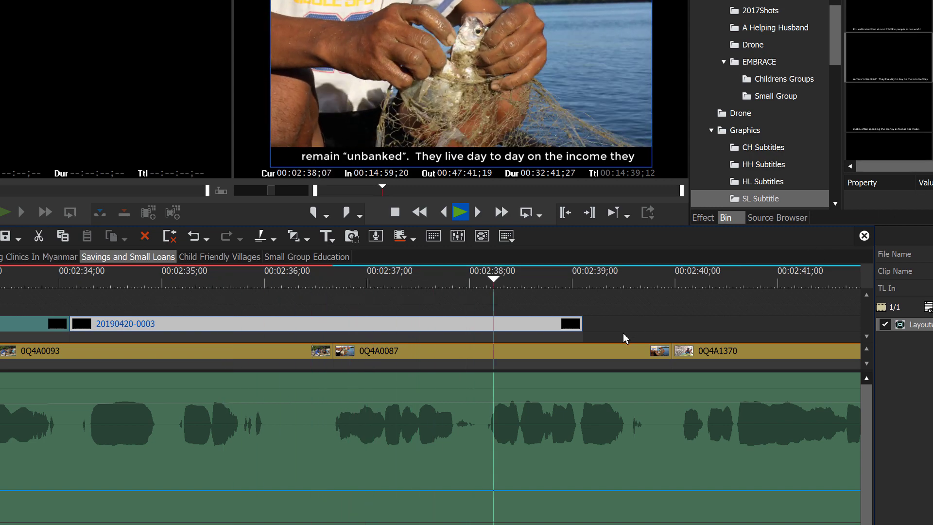
left_click(595, 286)
left_click(584, 301)
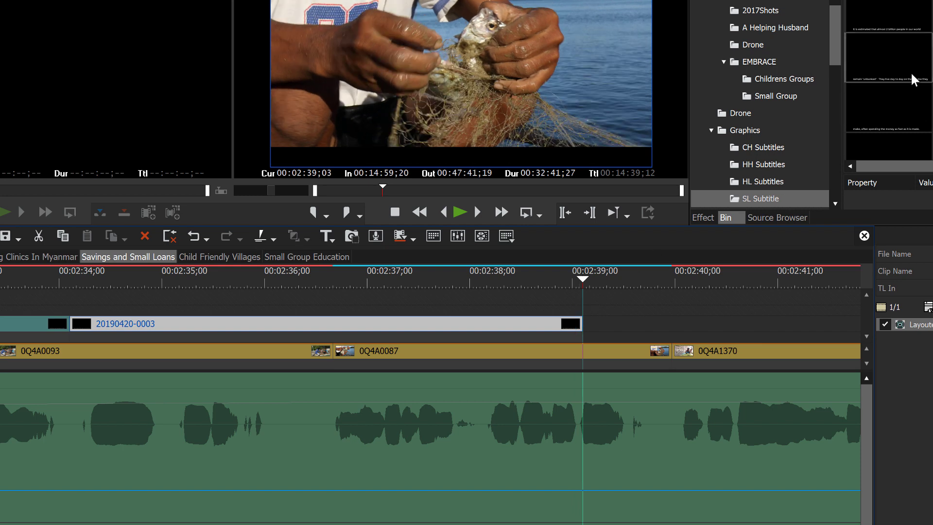
left_click_drag(906, 106, 637, 304)
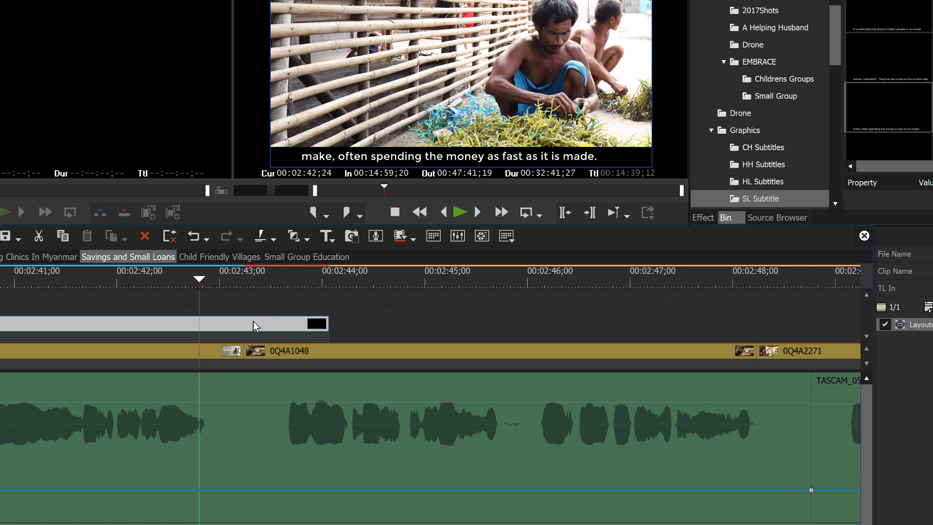
double_click(254, 324)
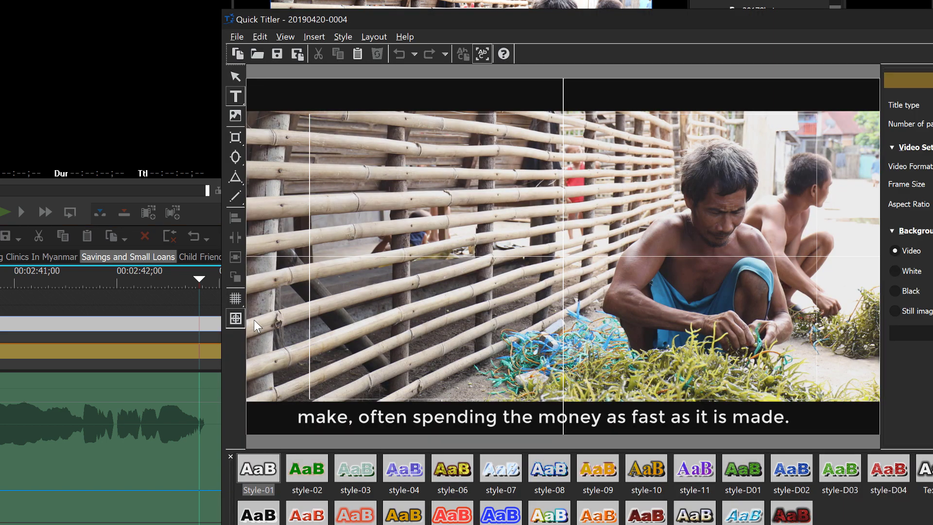
left_click(366, 419)
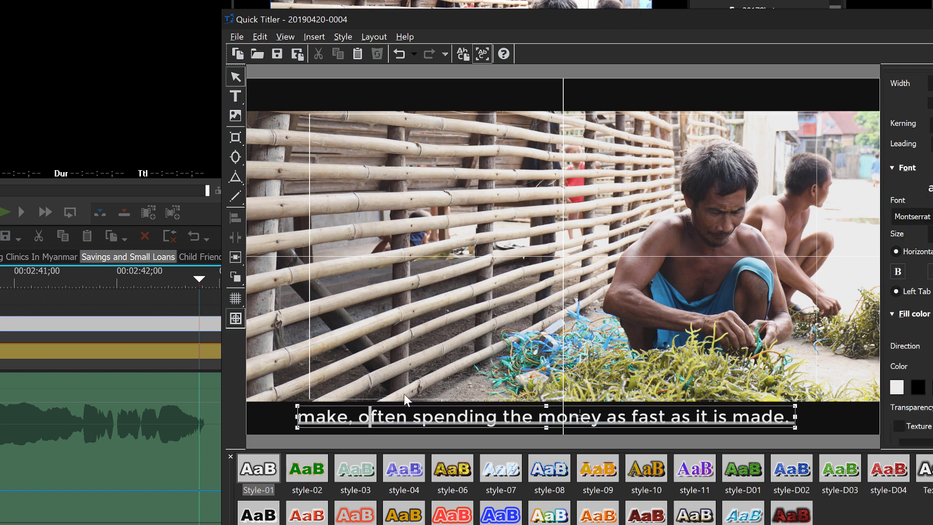
key("BackSpace")
type("O")
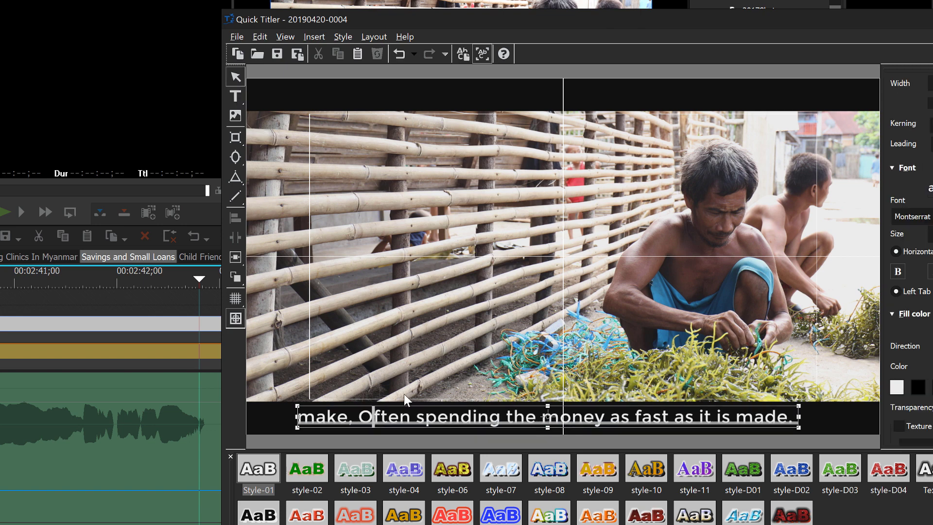
key("ctrl+s")
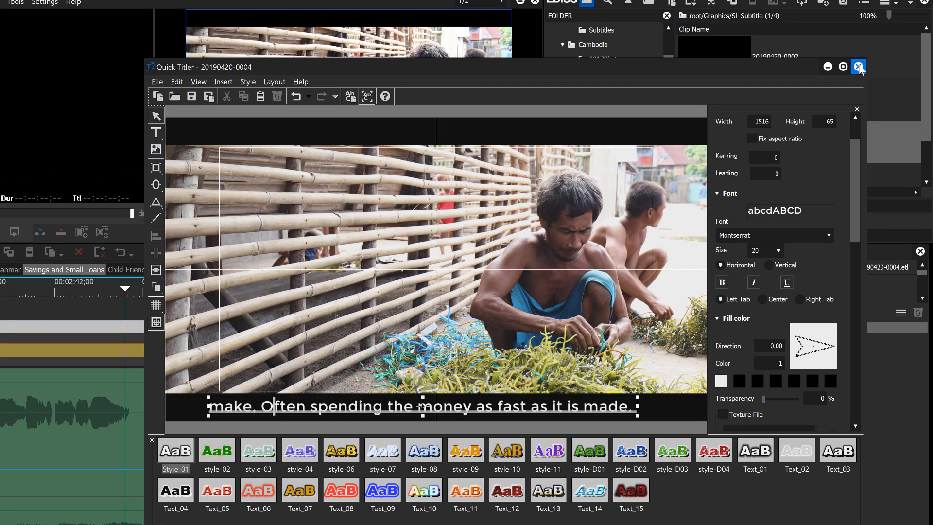
left_click(859, 67)
left_click(477, 322)
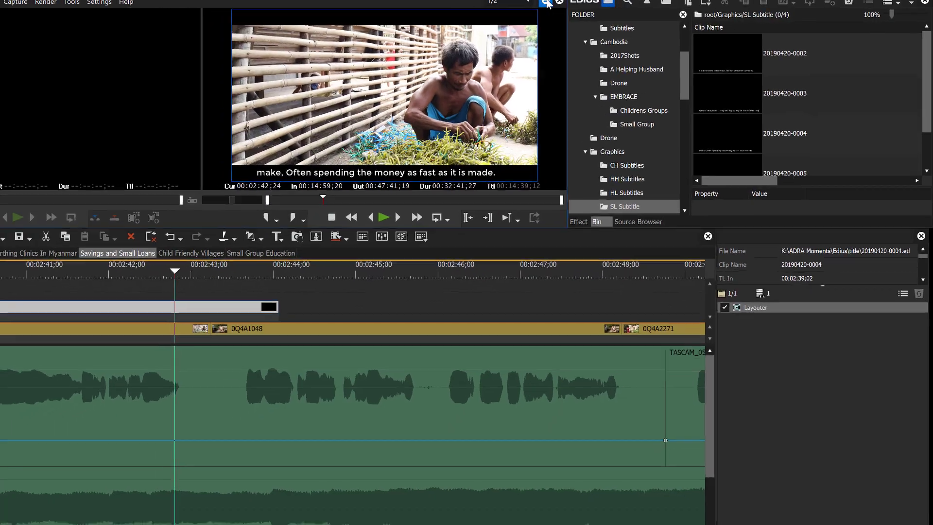
- Minimise EDIUS to show the Quick Subtitles title card on the desktop
left_click(529, 3)
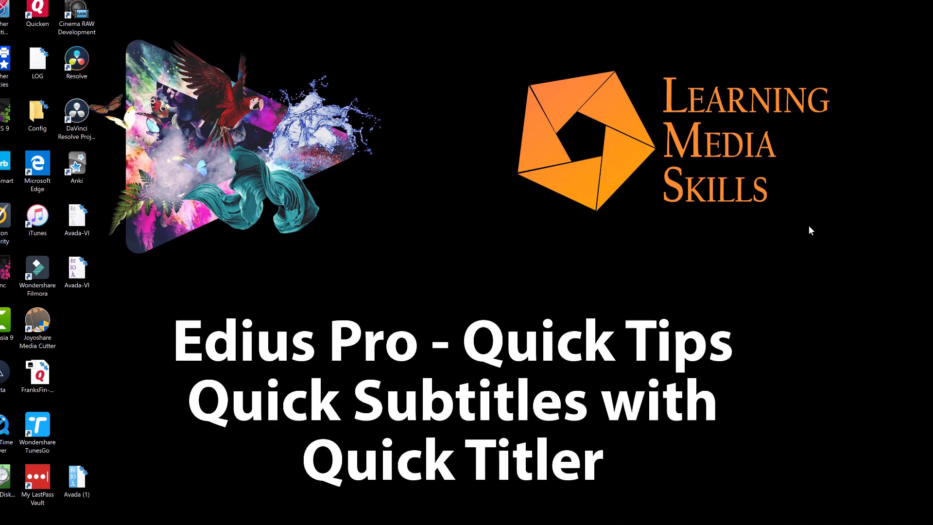